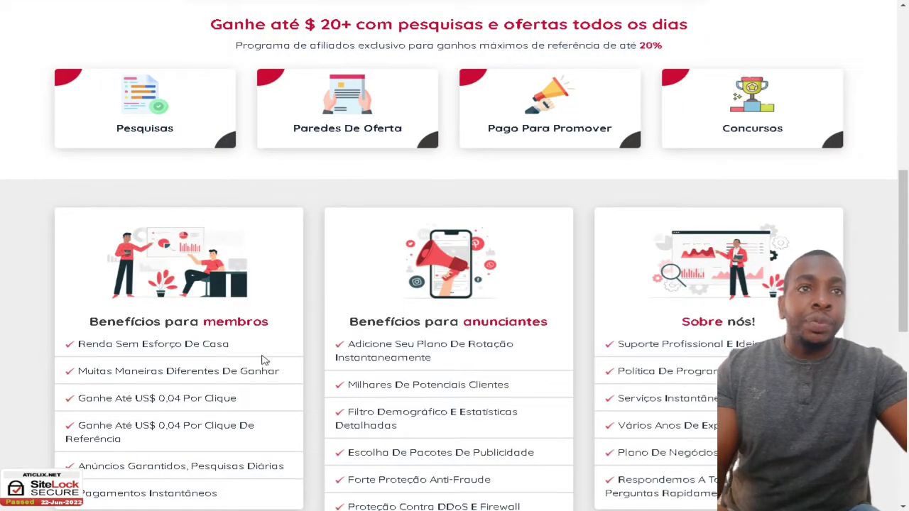
pyautogui.scroll(-2, 263, 359)
pyautogui.scroll(-2, 614, 320)
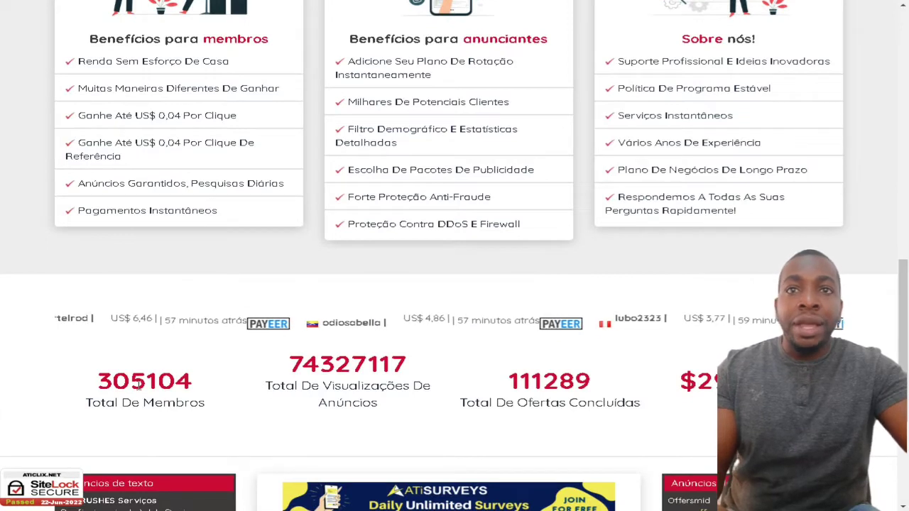
pyautogui.moveTo(270, 386); pyautogui.dragTo(393, 424)
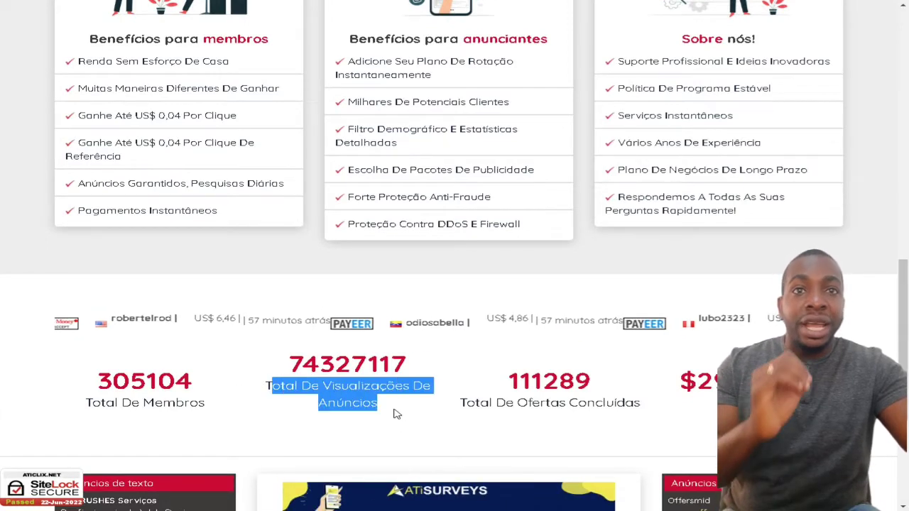
pyautogui.moveTo(481, 403); pyautogui.dragTo(616, 403)
pyautogui.scroll(-4, 295, 381)
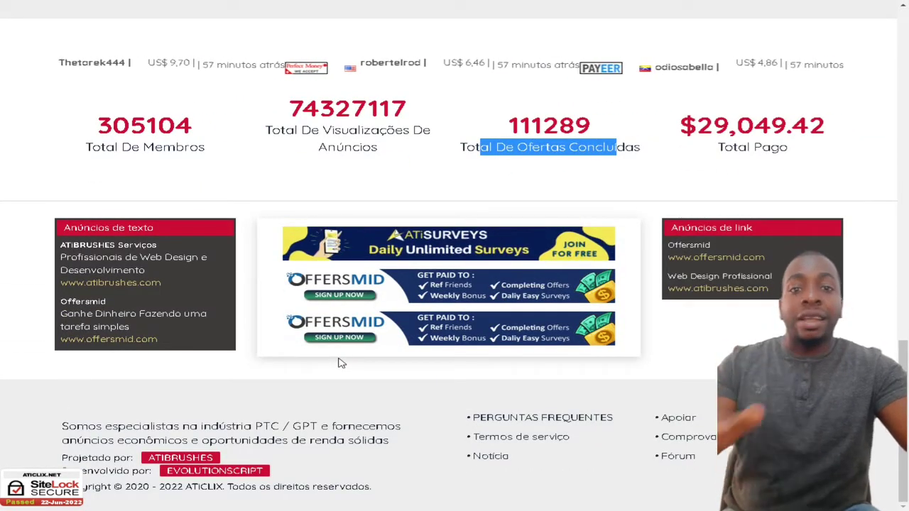
pyautogui.scroll(3, 336, 399)
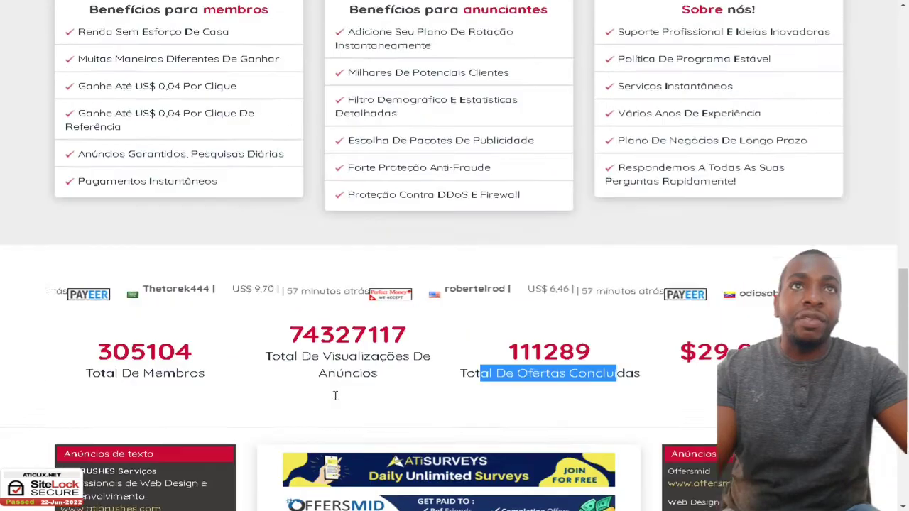
pyautogui.scroll(12, 335, 395)
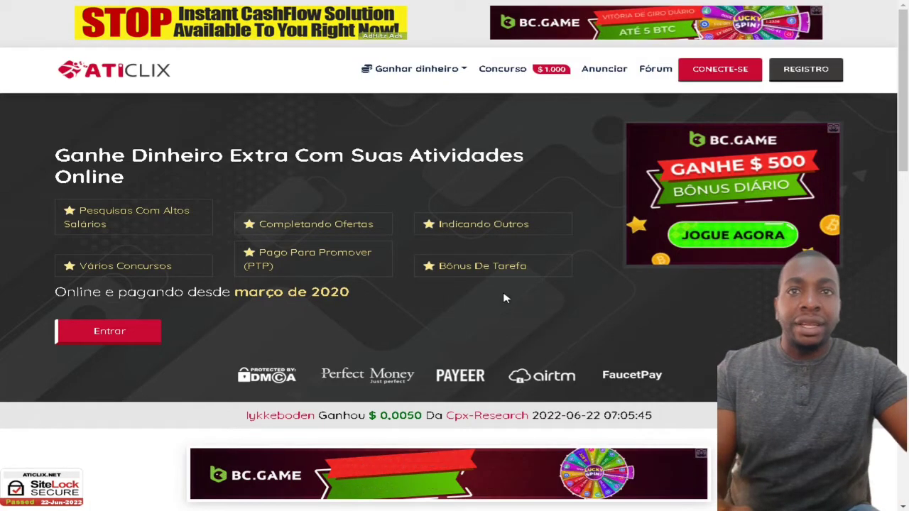
pyautogui.scroll(-4, 503, 299)
pyautogui.scroll(4, 361, 348)
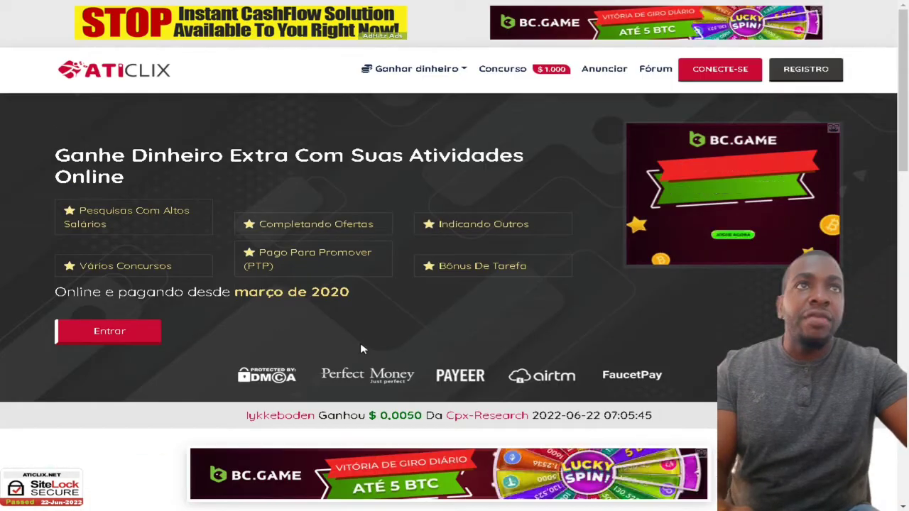
# Step: Open the REGISTRO form and enter the user's full name and chosen username
pyautogui.click(817, 82)
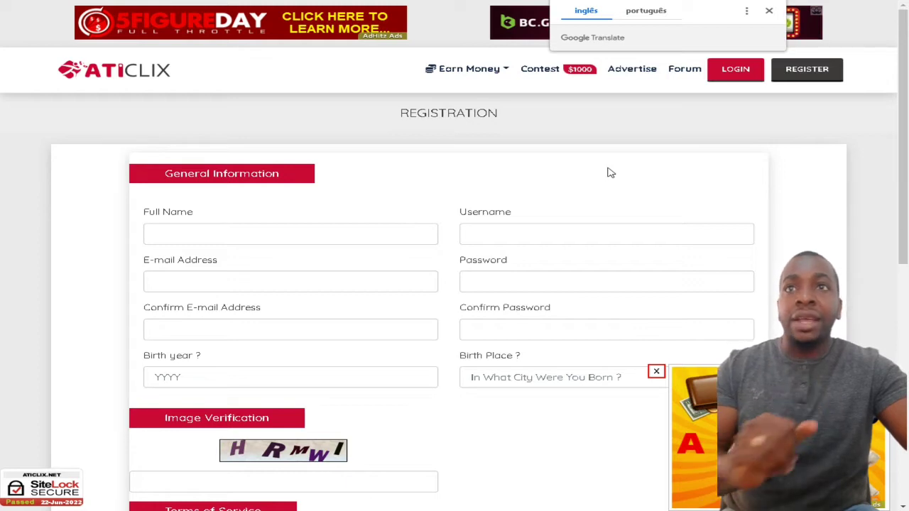
pyautogui.click(211, 233)
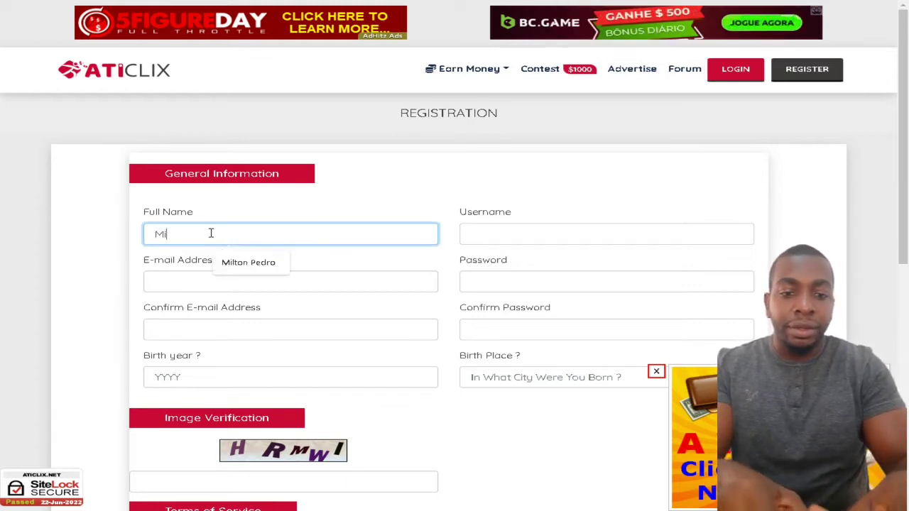
pyautogui.click(488, 237)
pyautogui.click(298, 236)
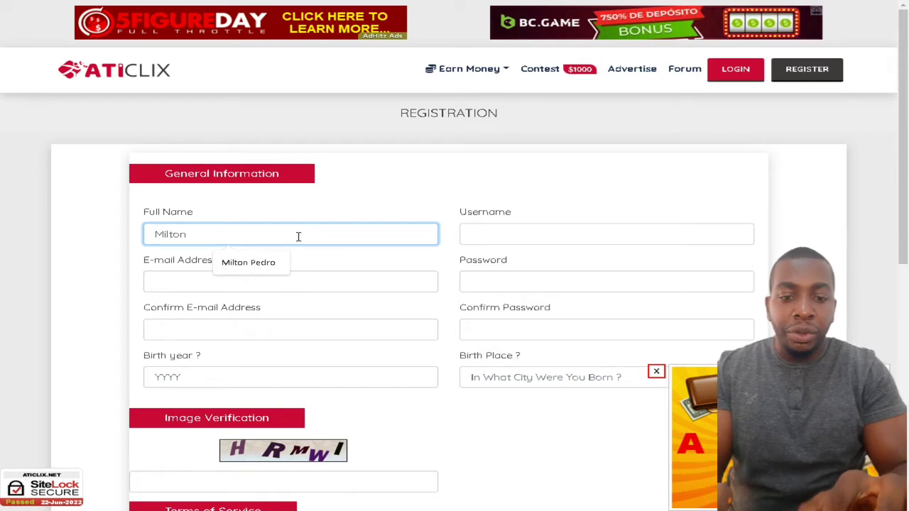
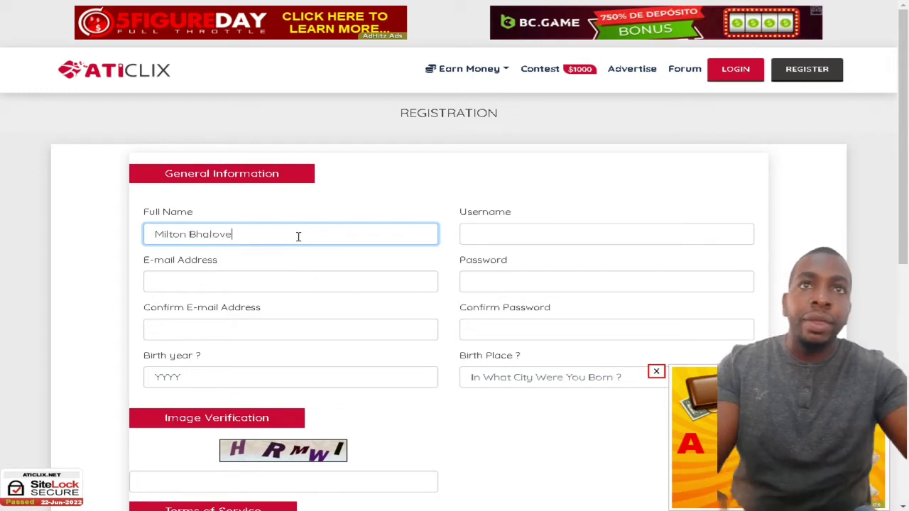
pyautogui.click(488, 235)
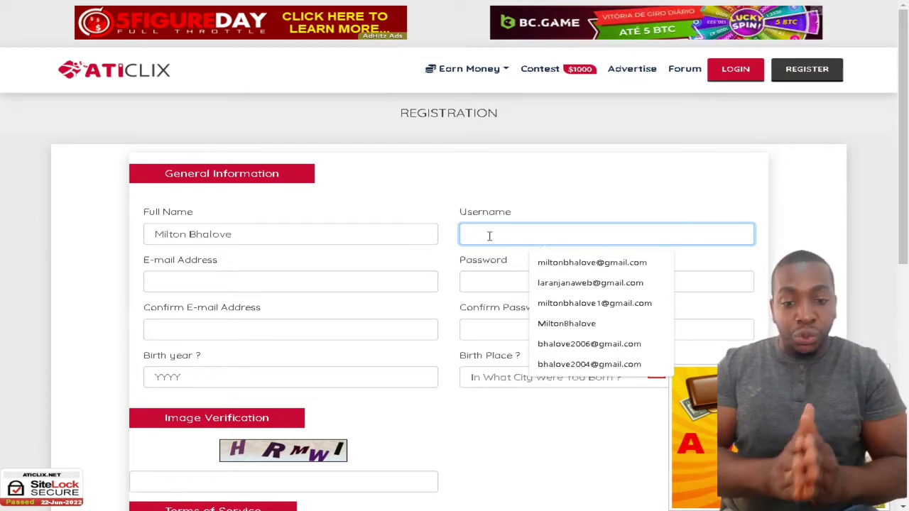
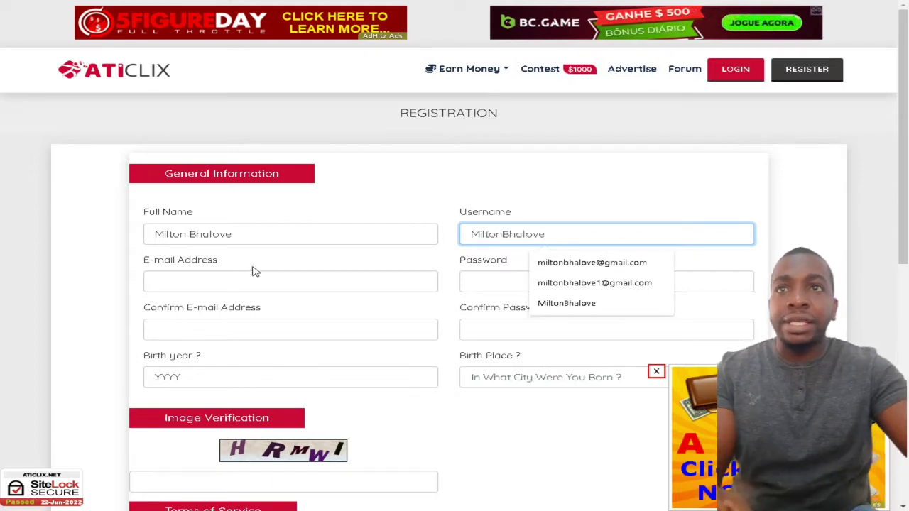
# Step: Autofill the e-mail and its confirmation, then enter and confirm the account password
pyautogui.click(211, 281)
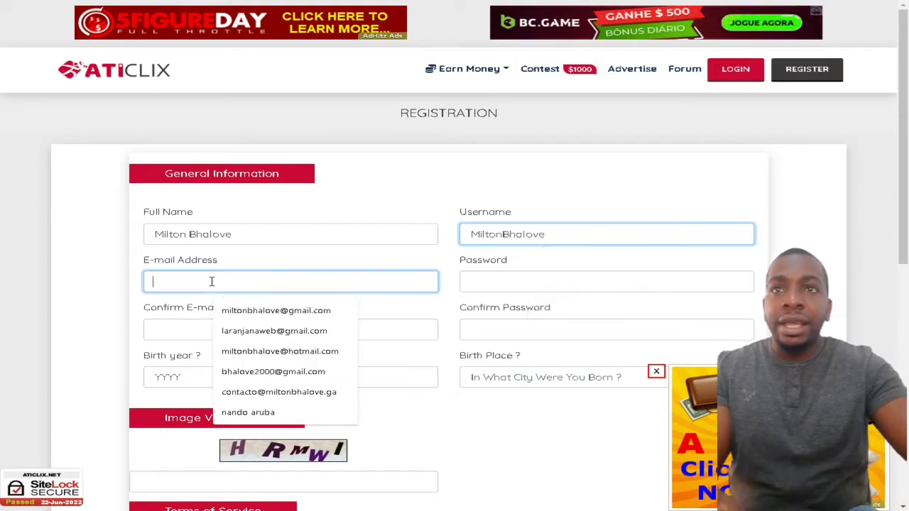
pyautogui.click(253, 330)
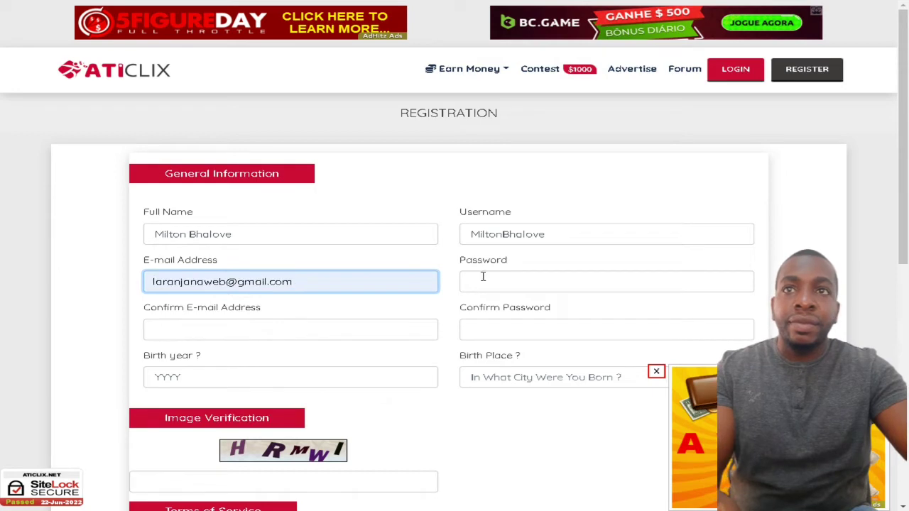
pyautogui.click(193, 335)
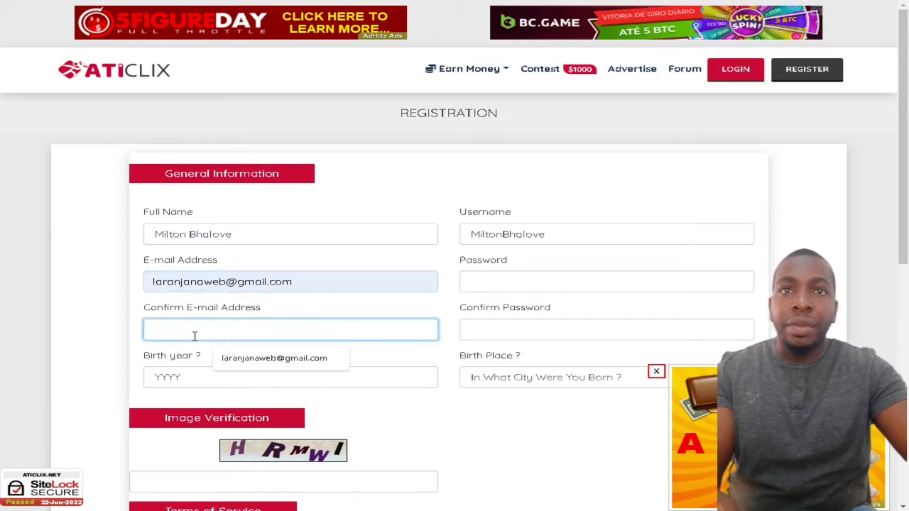
pyautogui.click(279, 362)
pyautogui.click(494, 276)
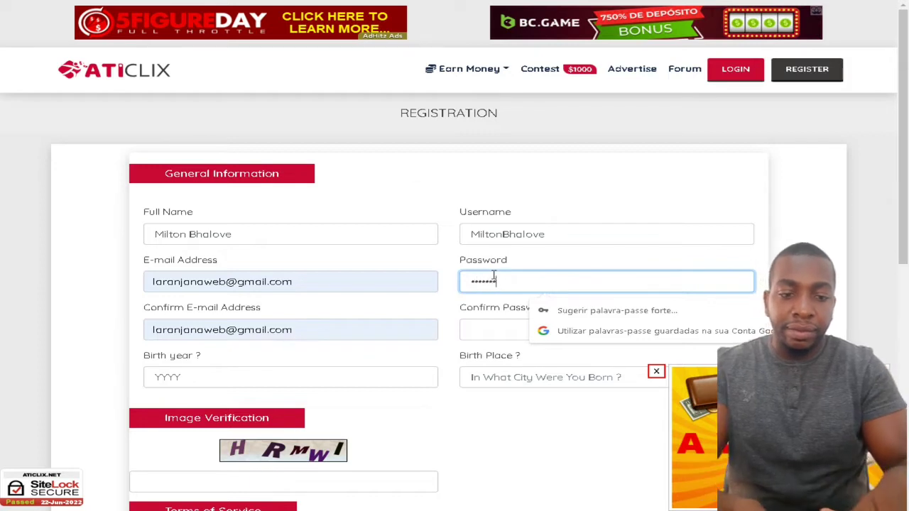
pyautogui.write('••••••••••••')
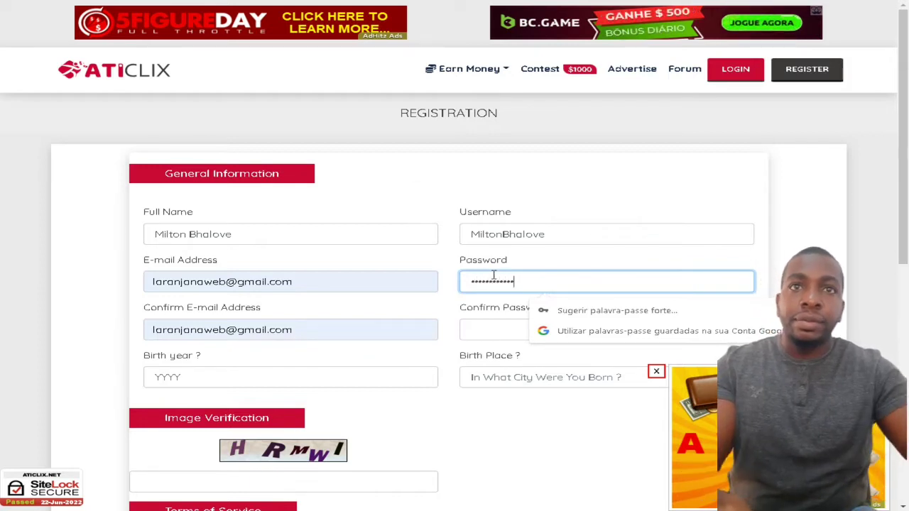
pyautogui.click(474, 332)
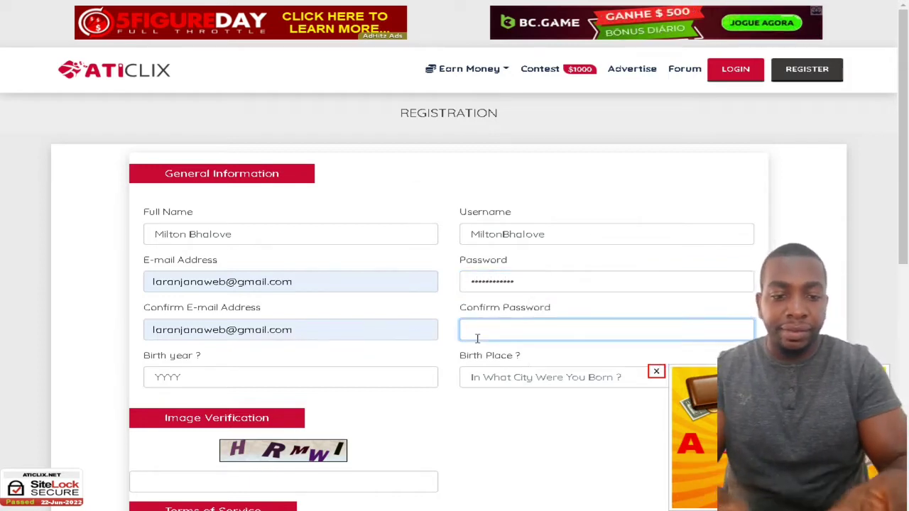
pyautogui.write('••••••••••••')
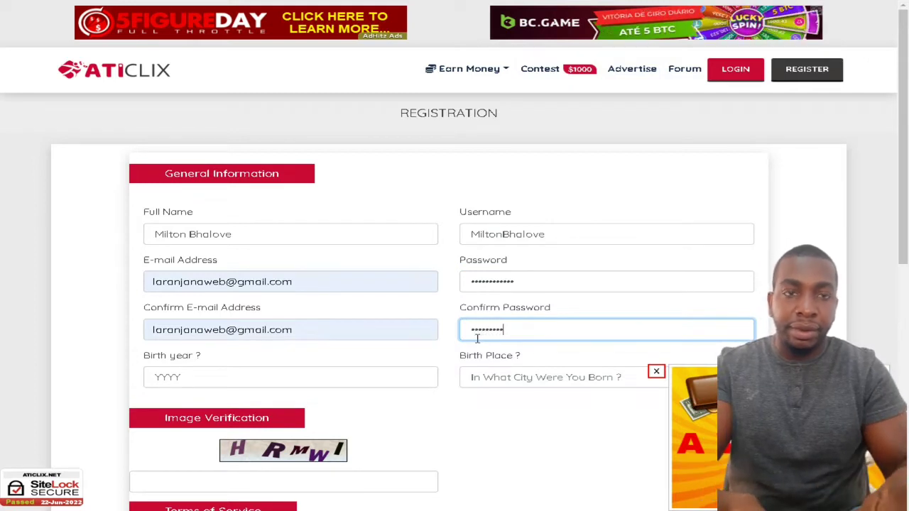
pyautogui.write('•')
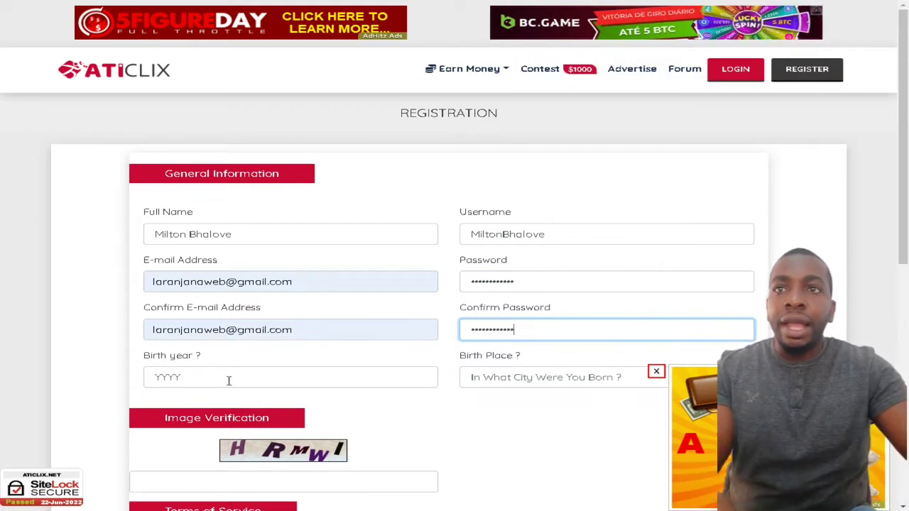
pyautogui.scroll(-1, 186, 355)
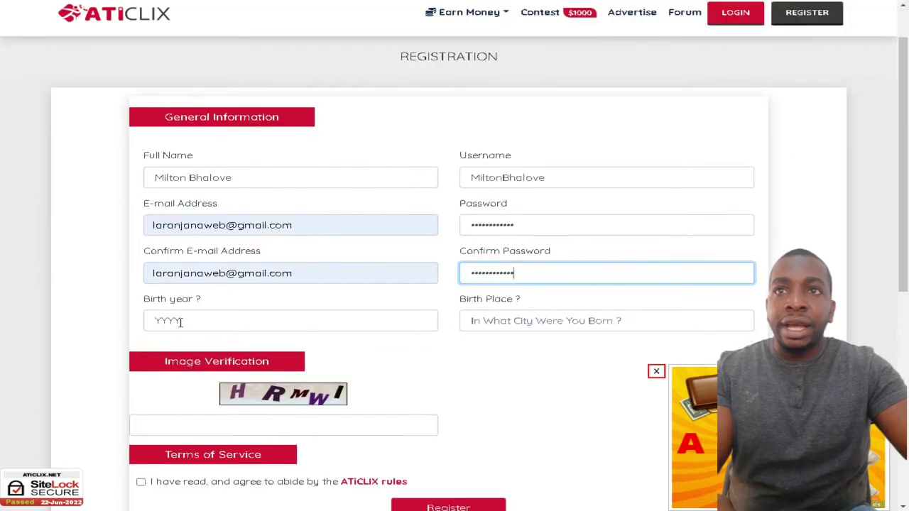
pyautogui.click(183, 321)
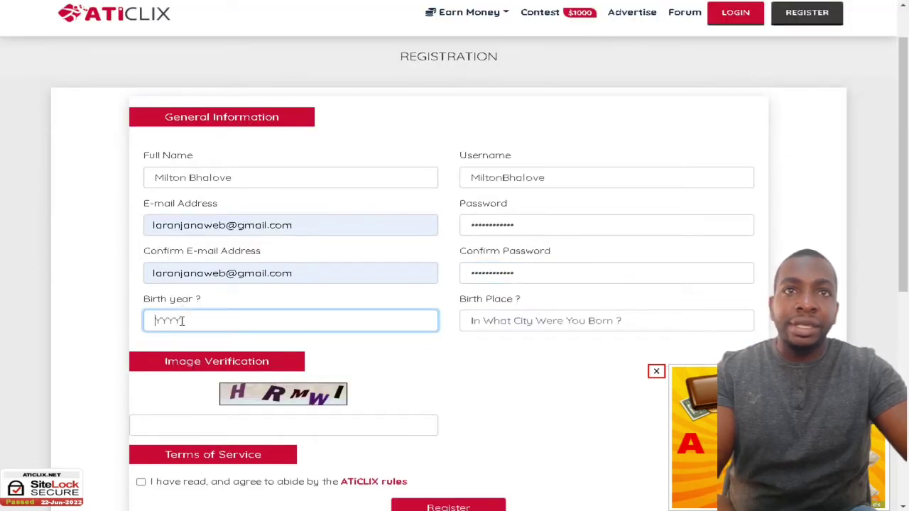
# Step: Translate the registration page into Portuguese and enter birth place Luanda
pyautogui.rightClick(458, 378)
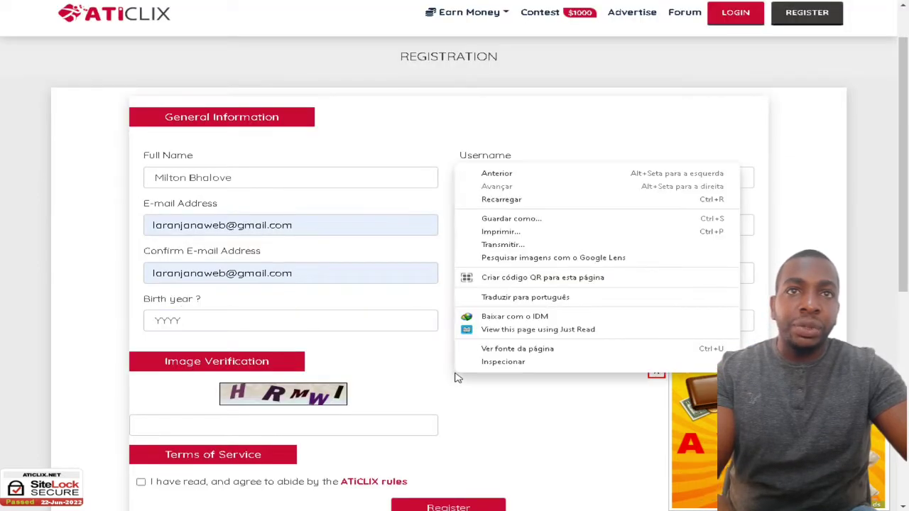
pyautogui.click(483, 298)
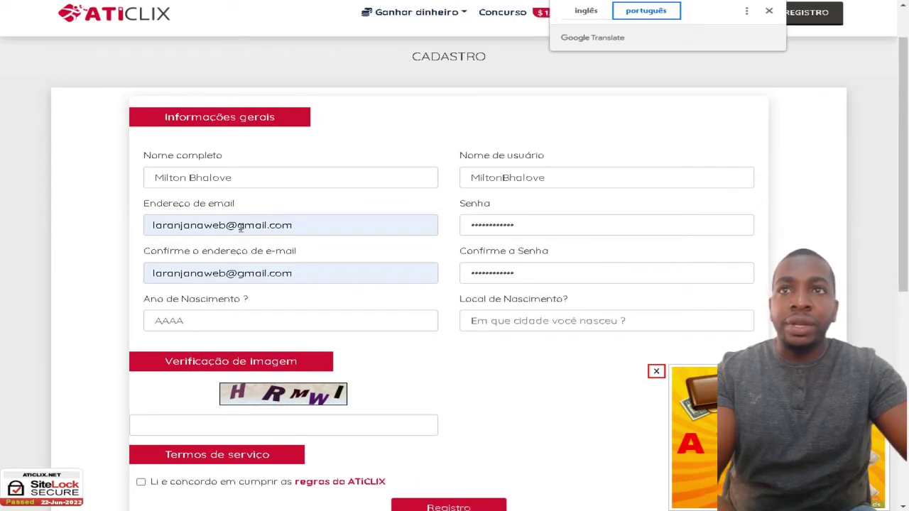
pyautogui.click(189, 321)
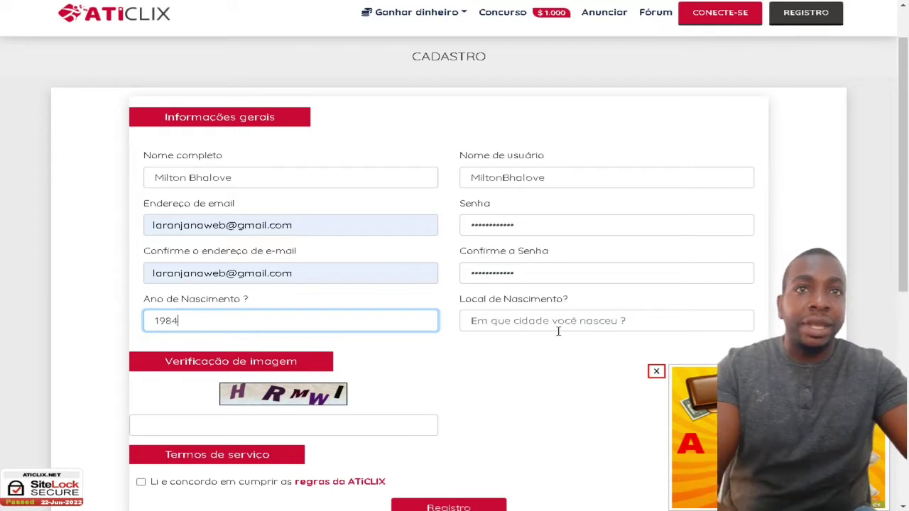
pyautogui.click(515, 323)
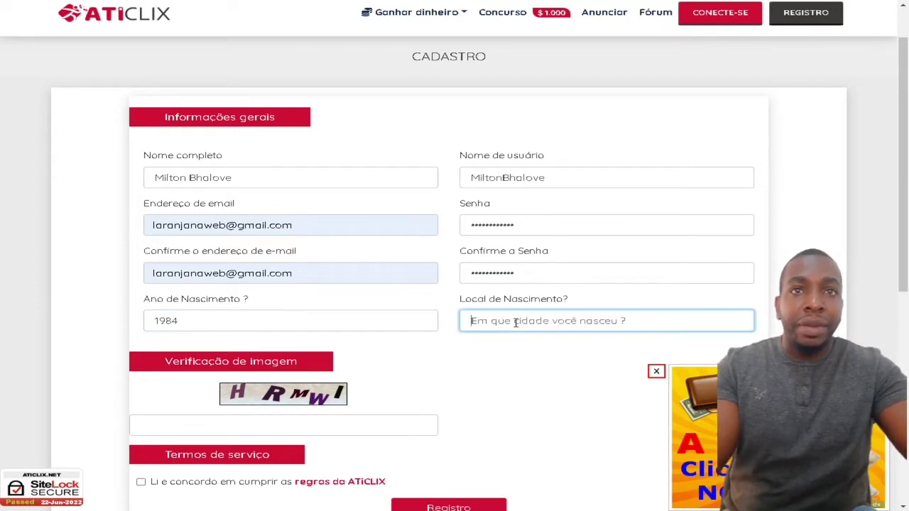
pyautogui.write('Luanda')
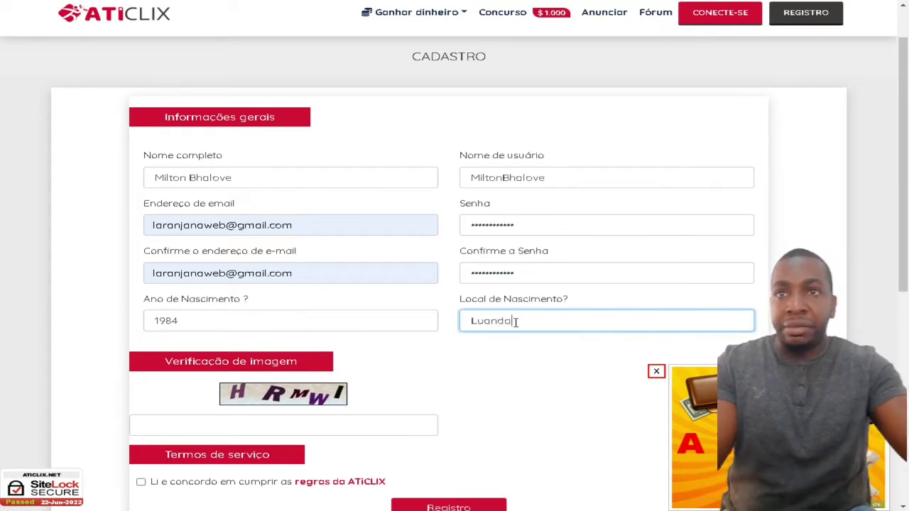
# Step: Type the image verification code and tick the 'Li e concordo' terms box
pyautogui.scroll(-1, 362, 387)
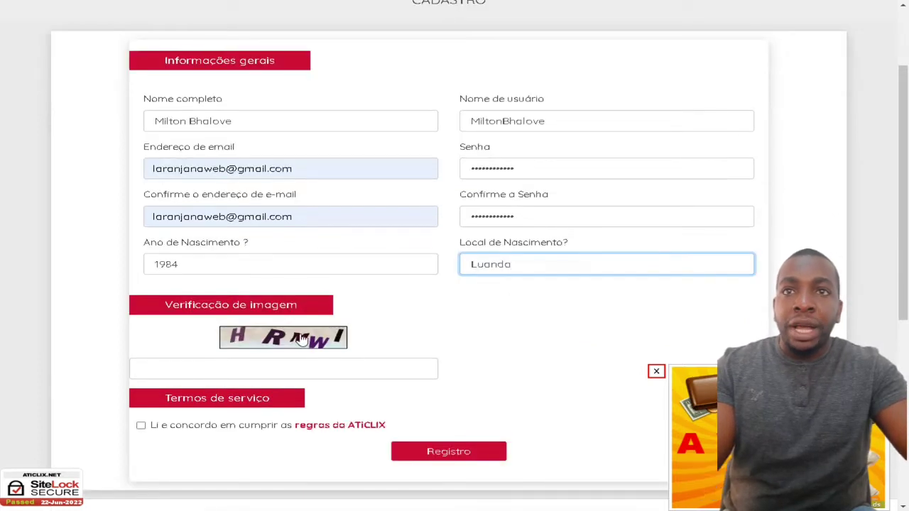
pyautogui.click(235, 366)
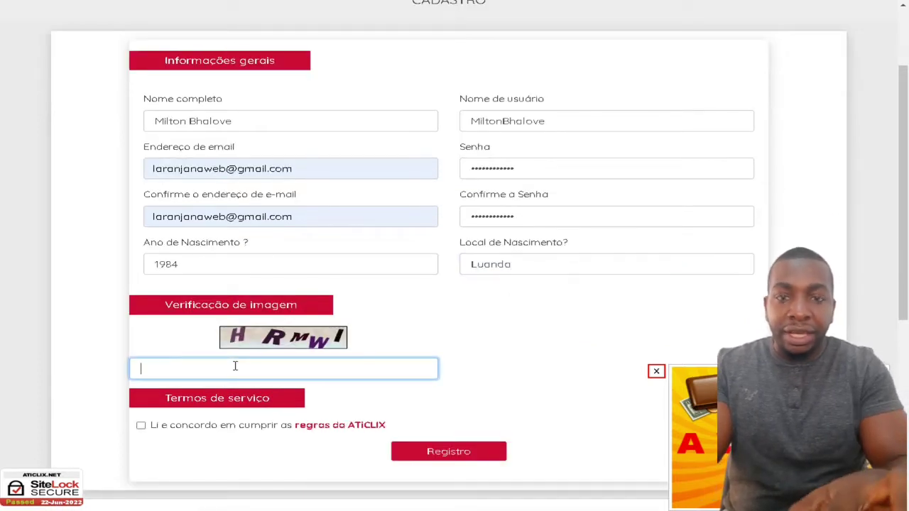
pyautogui.write('HR')
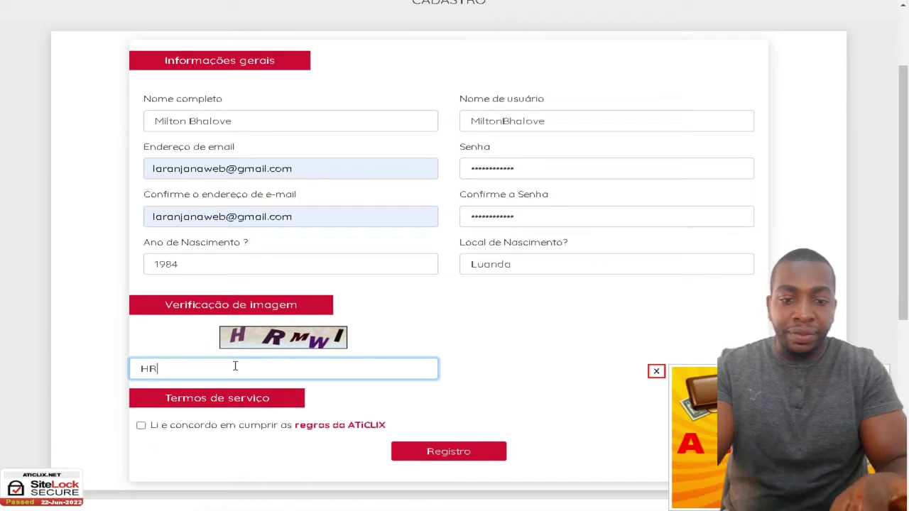
pyautogui.write('MWL')
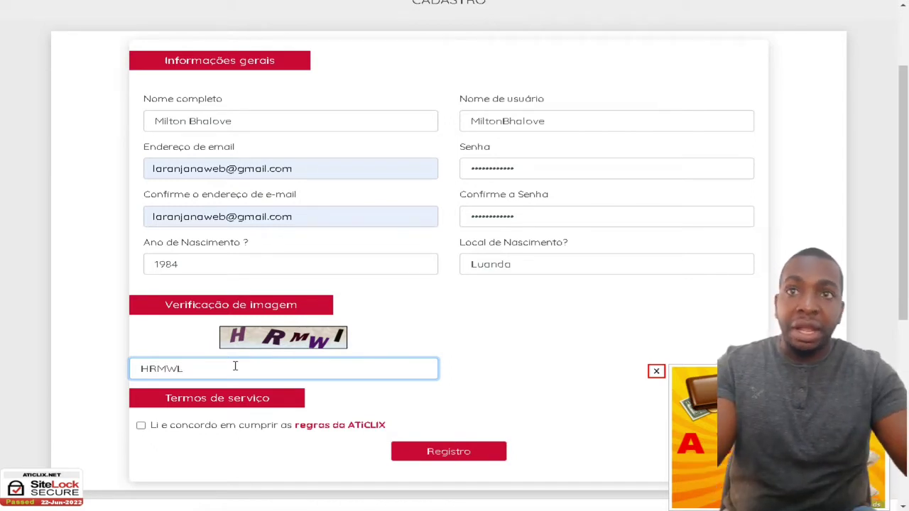
pyautogui.click(142, 427)
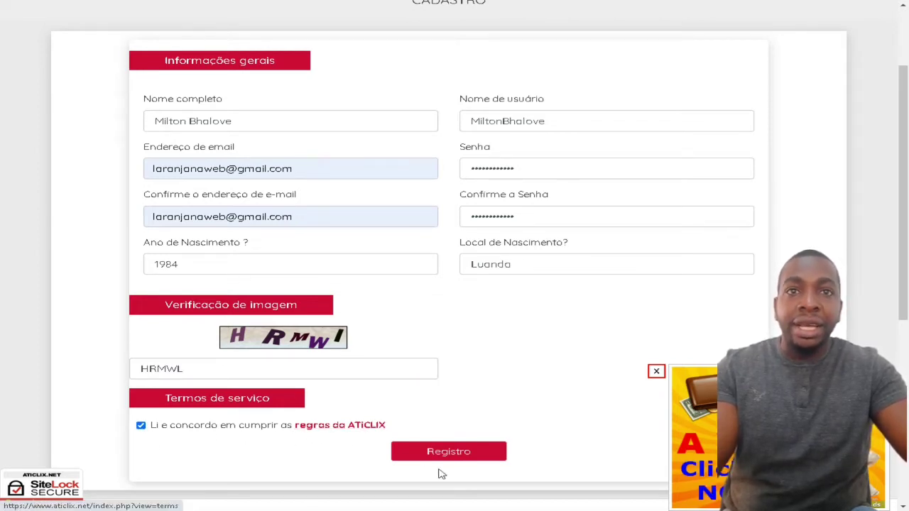
# Step: Submit the form, then after the verification error refill birth year 1984 and birth place Luanda
pyautogui.click(459, 455)
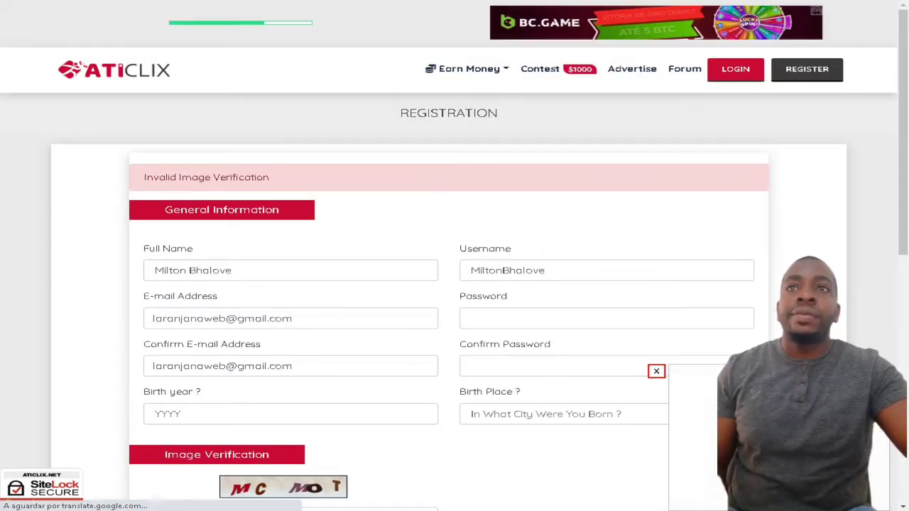
pyautogui.scroll(-1, 308, 266)
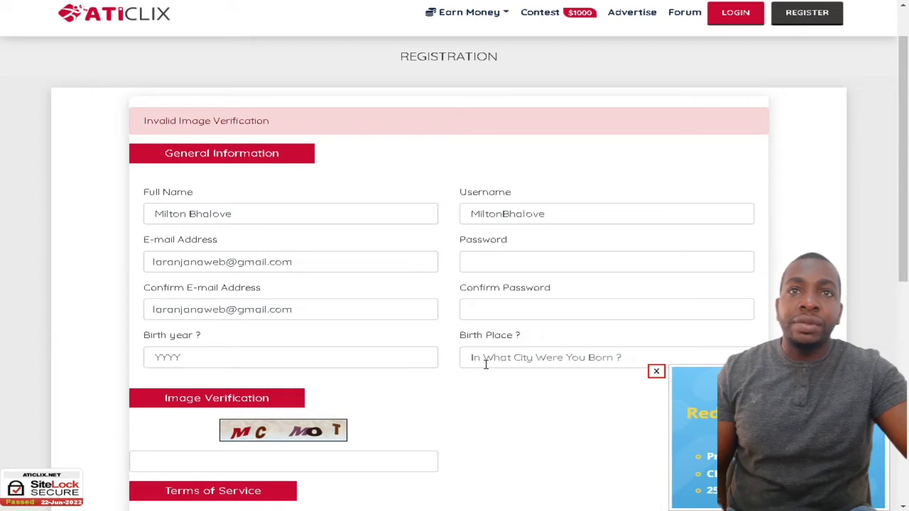
pyautogui.click(290, 453)
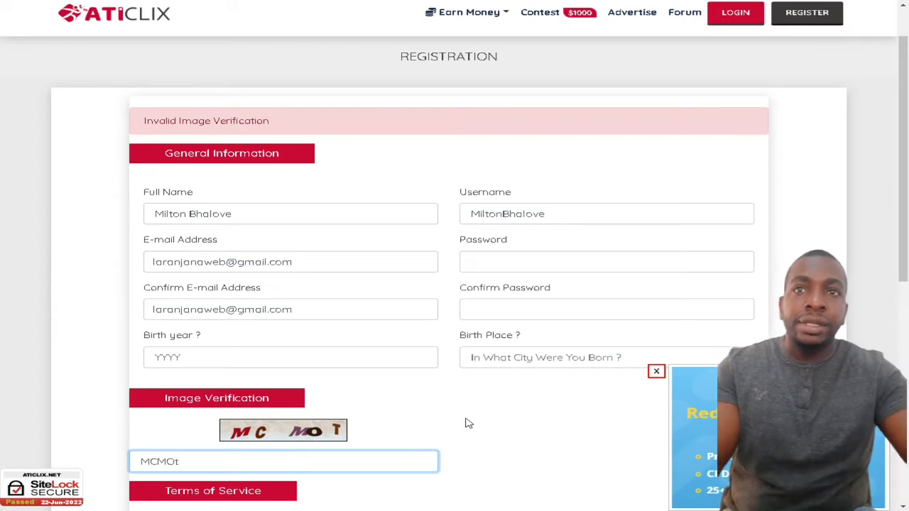
pyautogui.click(300, 355)
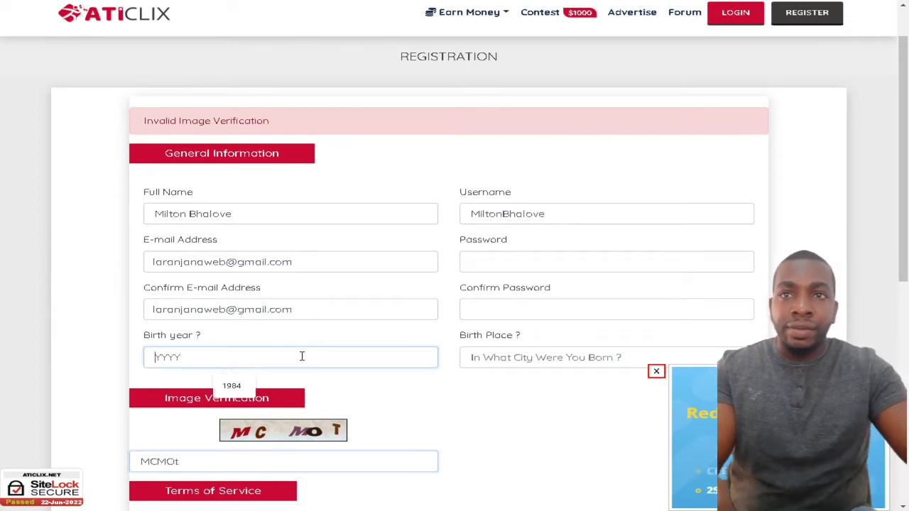
pyautogui.click(234, 385)
pyautogui.click(616, 358)
pyautogui.click(569, 386)
# Step: Re-enter and confirm the password, accept the terms and submit the registration
pyautogui.click(523, 260)
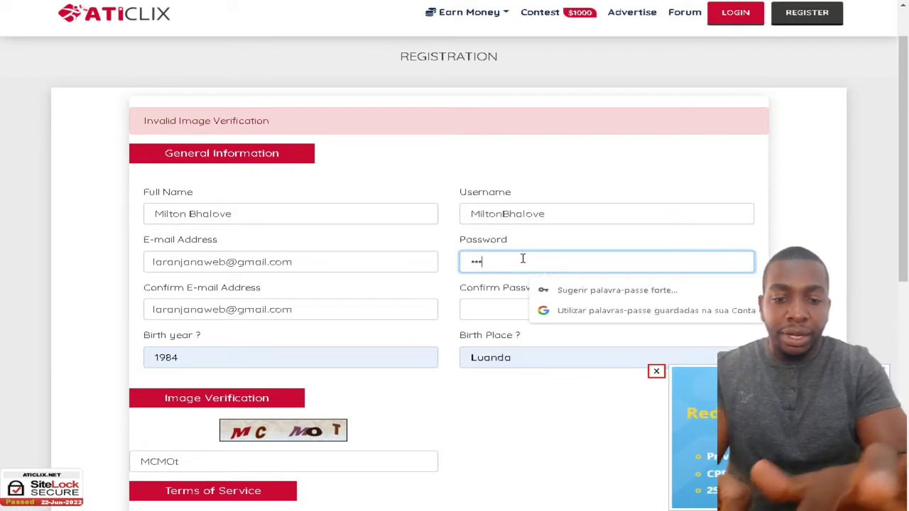
pyautogui.write('••')
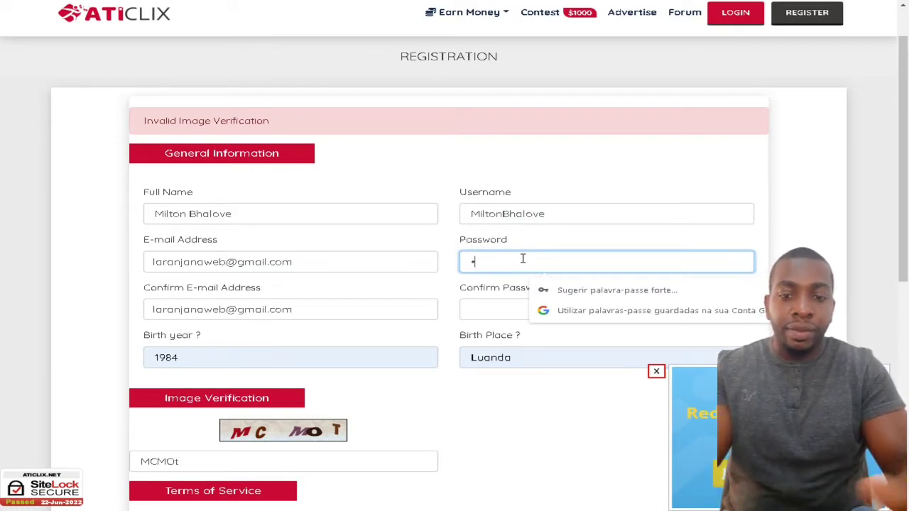
pyautogui.press('BackSpace')
pyautogui.write('••••••')
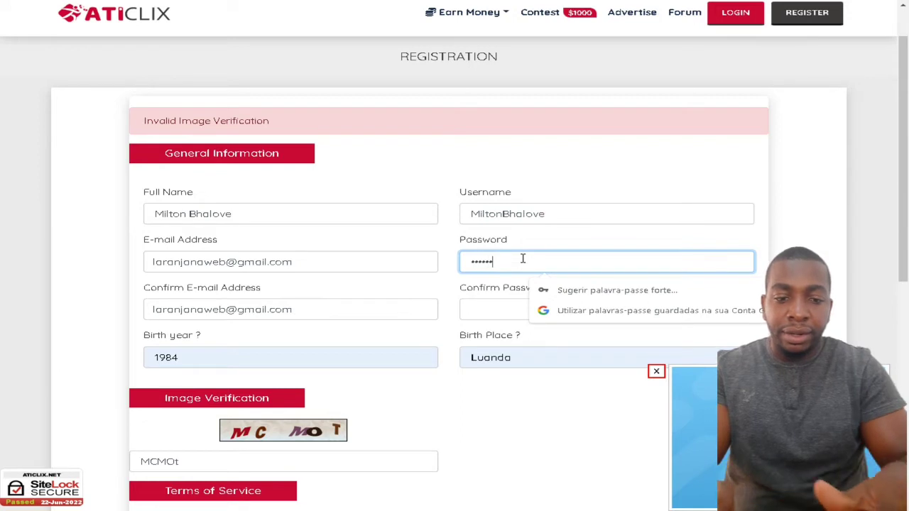
pyautogui.write('••••')
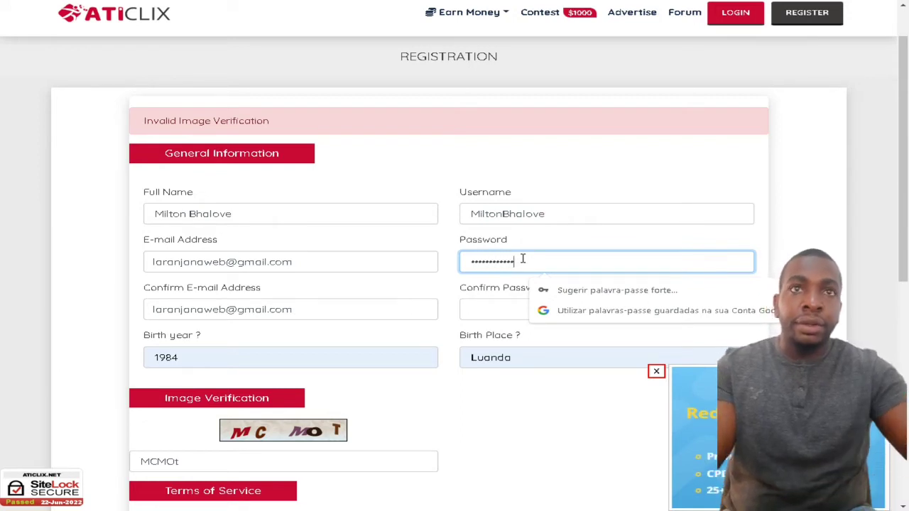
pyautogui.click(500, 313)
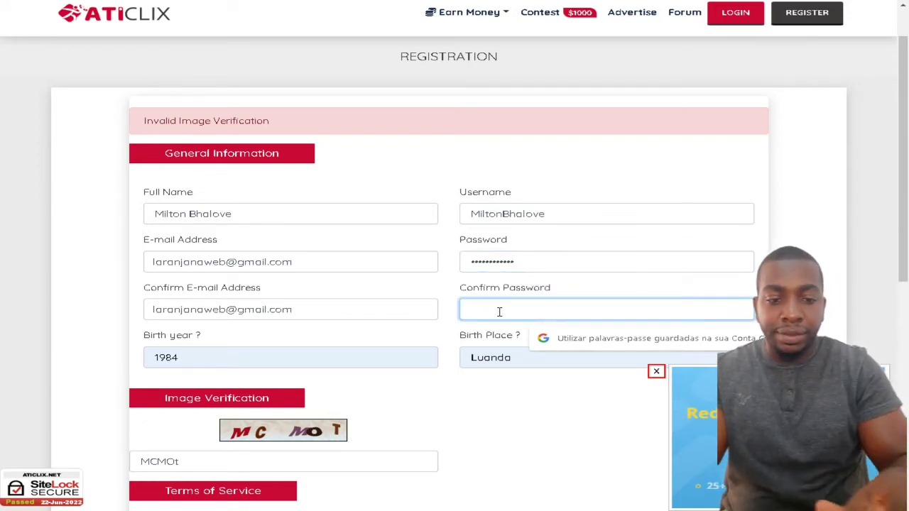
pyautogui.write('••••••••••••')
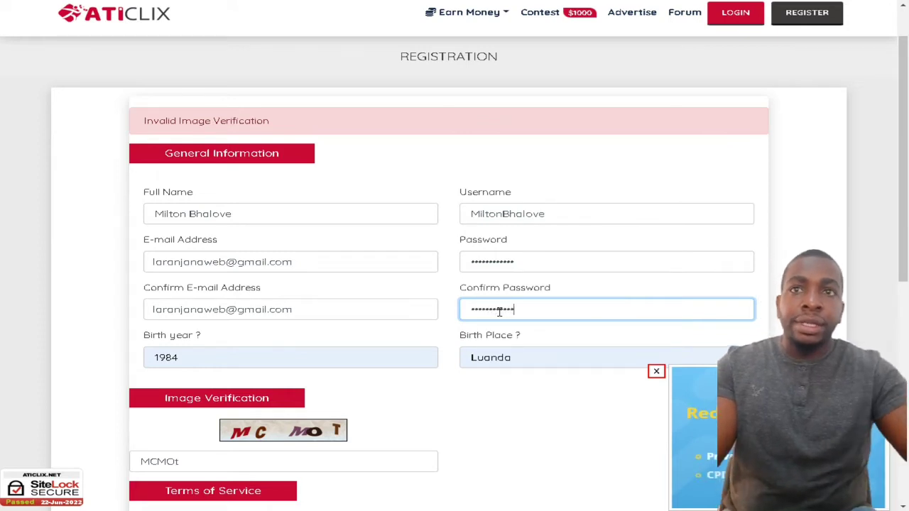
pyautogui.scroll(-1, 497, 315)
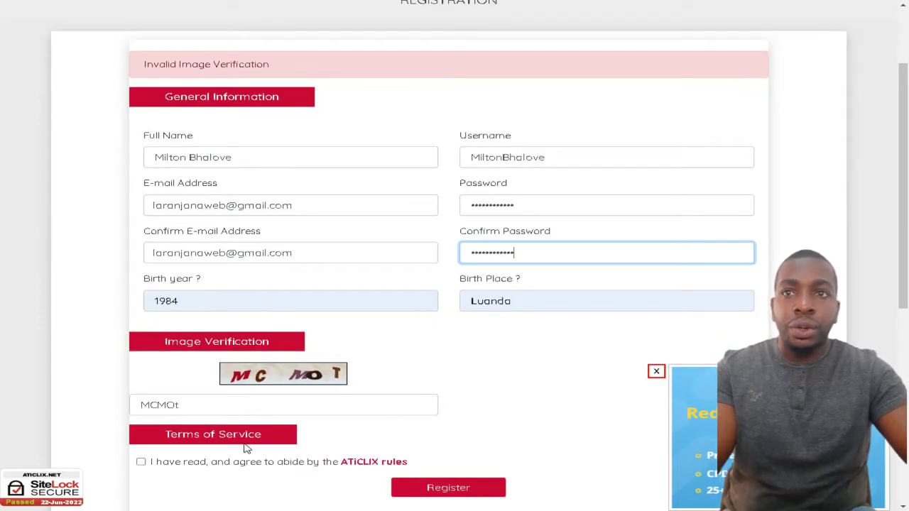
pyautogui.click(142, 462)
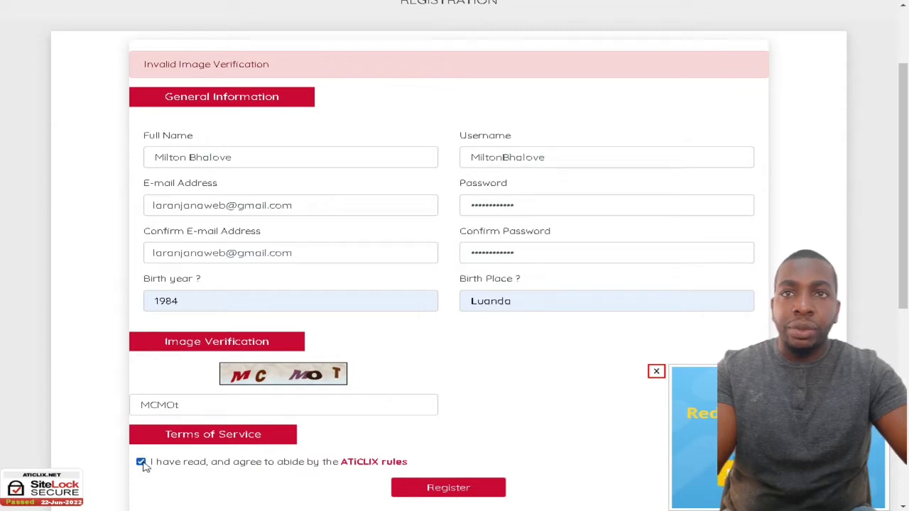
pyautogui.scroll(-1, 143, 466)
pyautogui.click(456, 436)
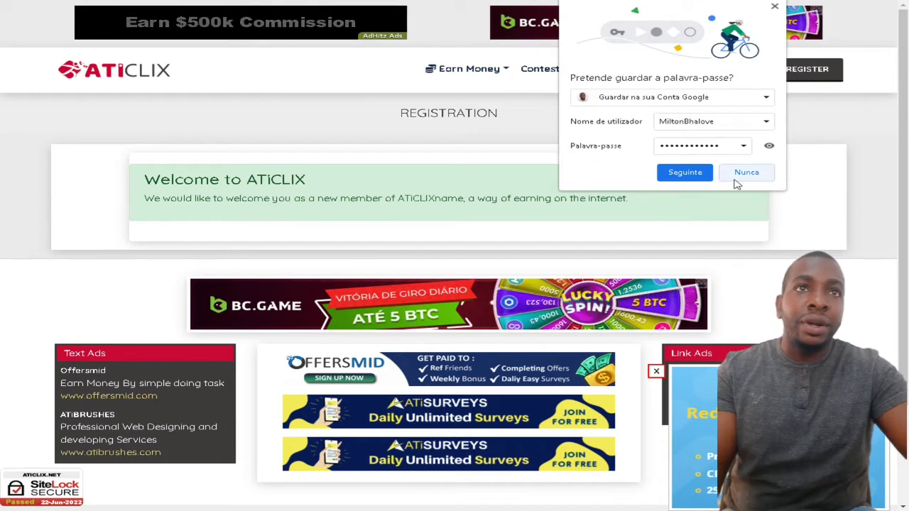
# Step: Decline Chrome's password save and translate the welcome page into Portuguese
pyautogui.click(742, 174)
pyautogui.rightClick(701, 192)
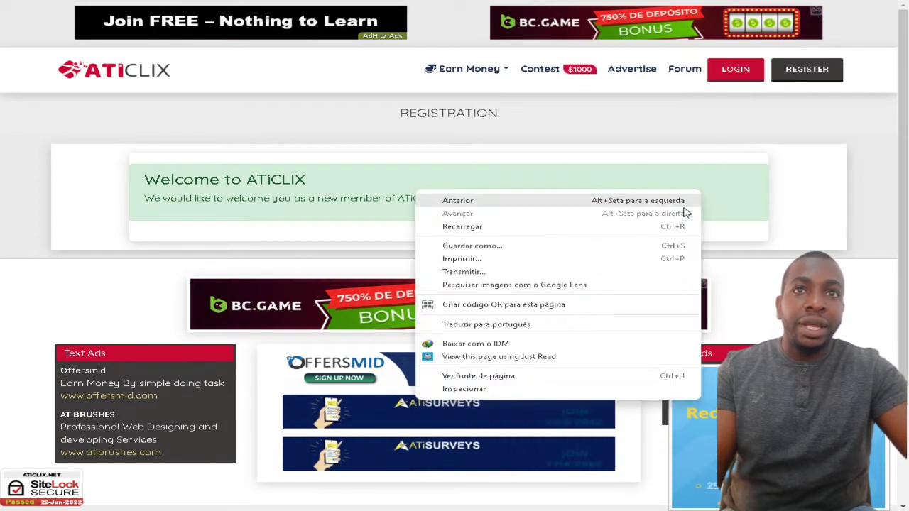
pyautogui.click(523, 326)
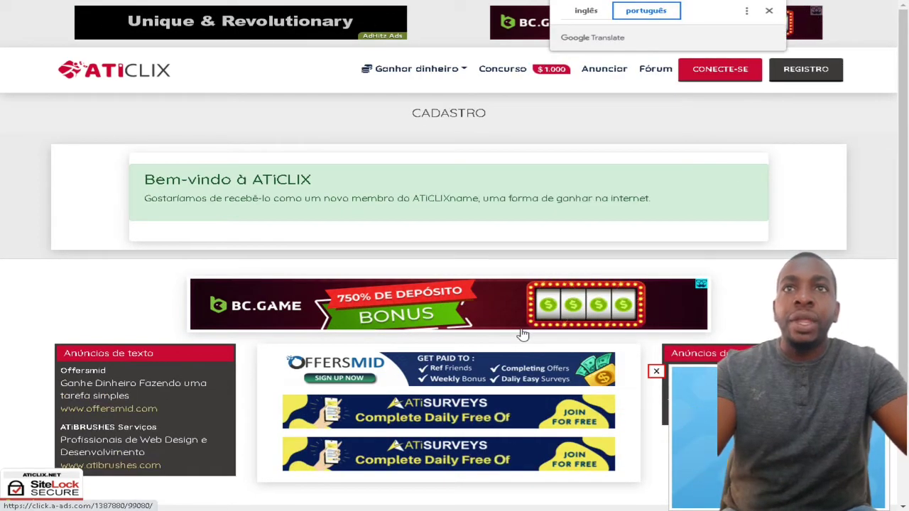
pyautogui.moveTo(324, 198); pyautogui.dragTo(692, 205)
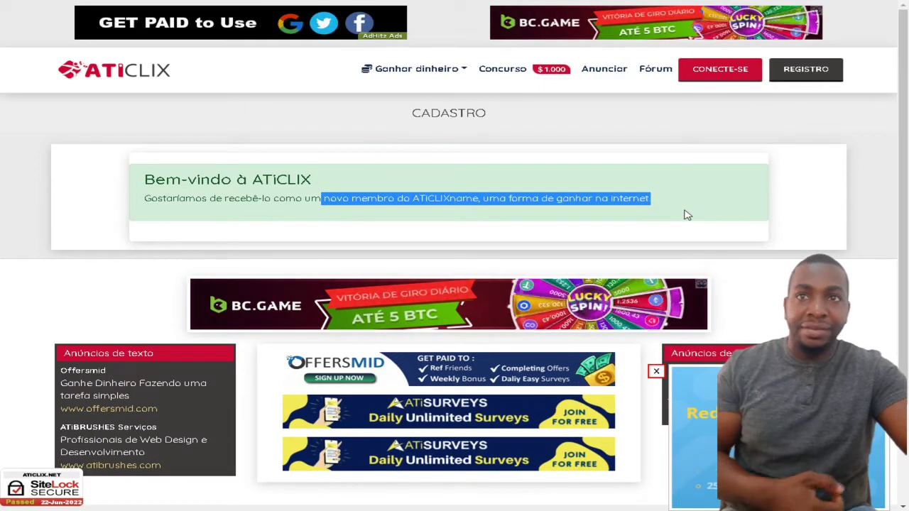
pyautogui.scroll(-2, 661, 240)
pyautogui.scroll(2, 661, 240)
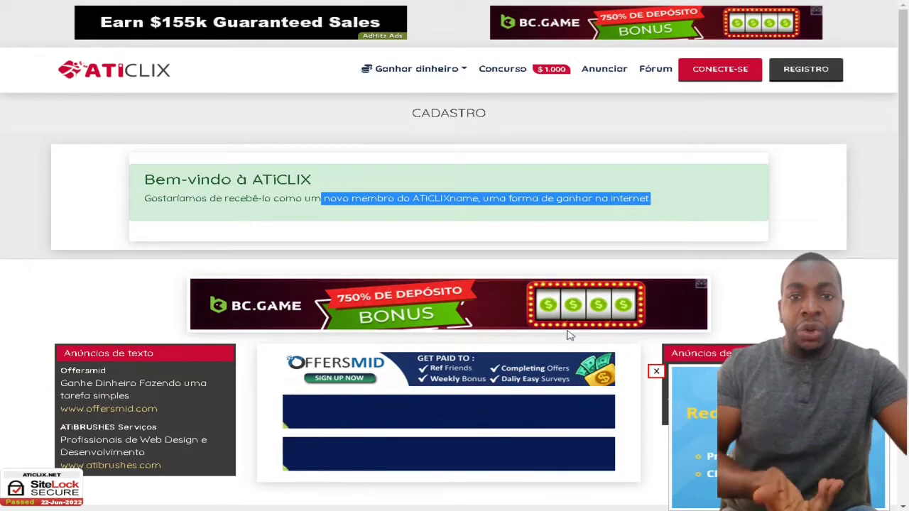
# Step: Go to the Members Login page and pick the saved account username
pyautogui.click(721, 75)
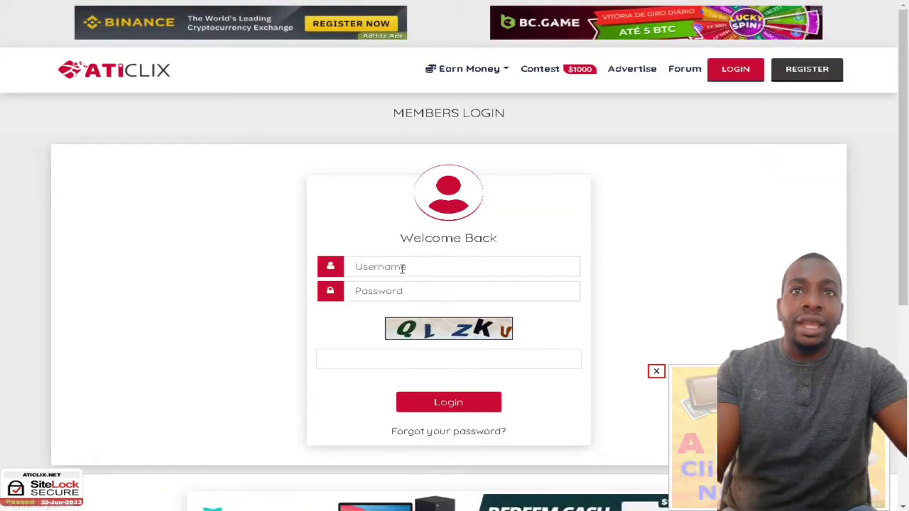
pyautogui.click(402, 267)
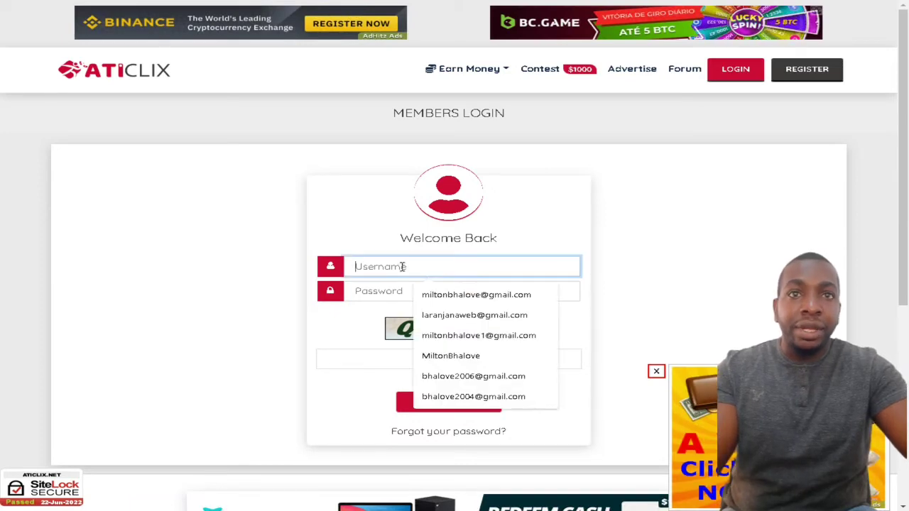
pyautogui.click(481, 355)
# Step: Enter the password and image verification code, then log in
pyautogui.click(391, 294)
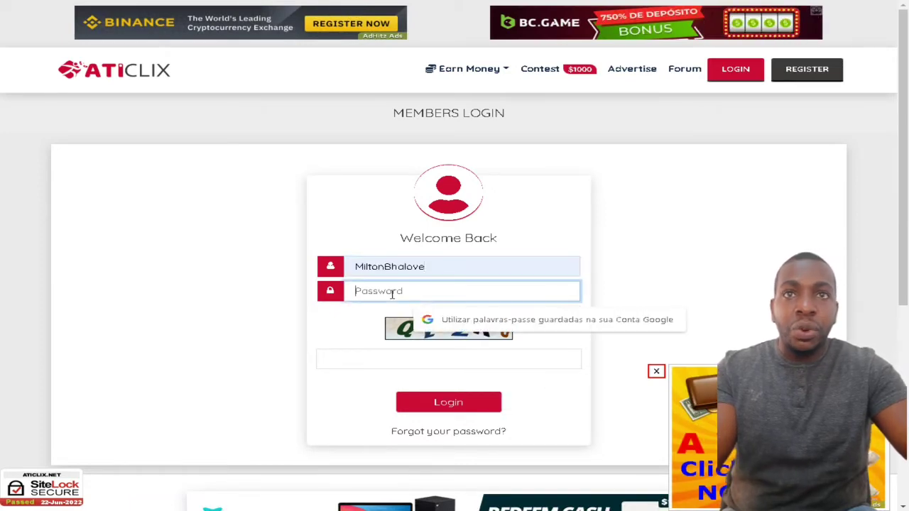
pyautogui.write('••')
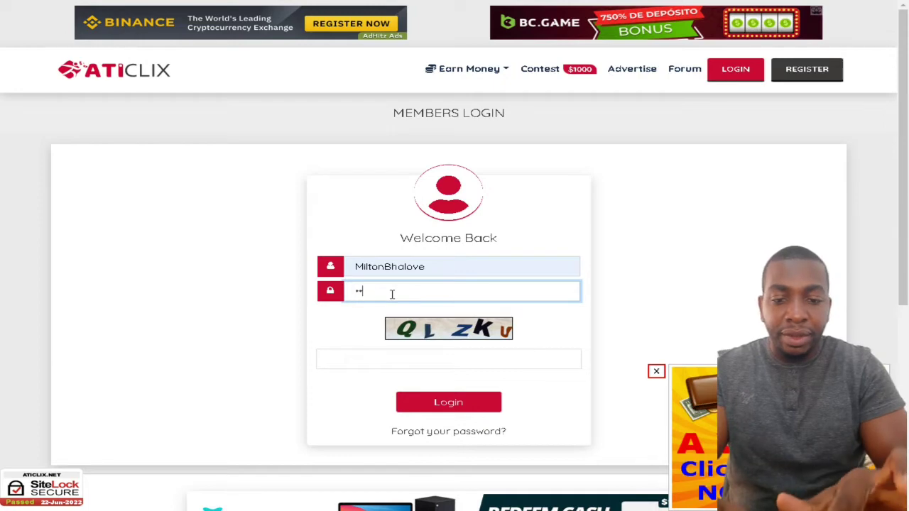
pyautogui.write('•••')
pyautogui.press('BackSpace')
pyautogui.press('BackSpace')
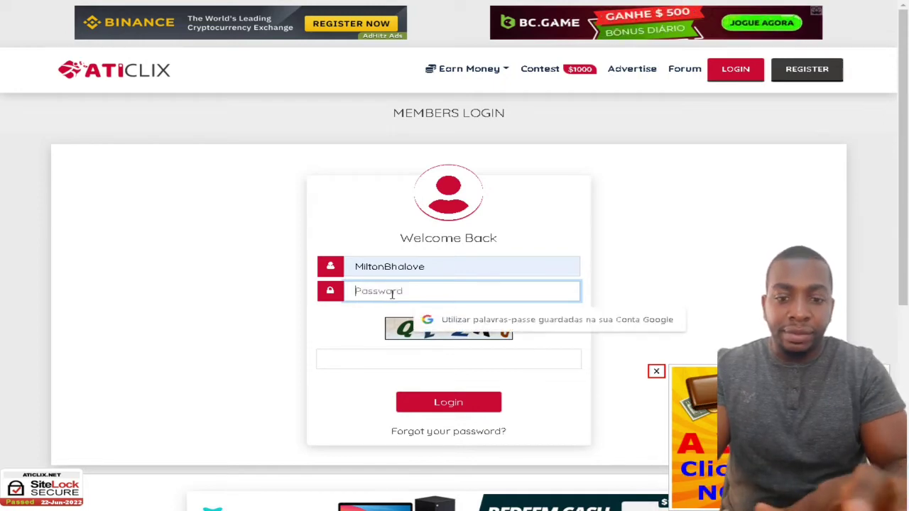
pyautogui.write('•')
pyautogui.press('BackSpace')
pyautogui.press('BackSpace')
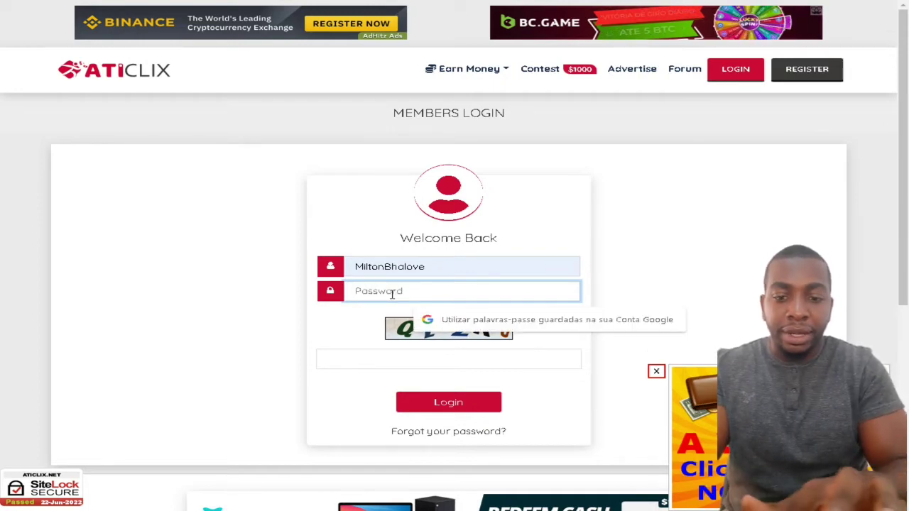
pyautogui.write('•••••')
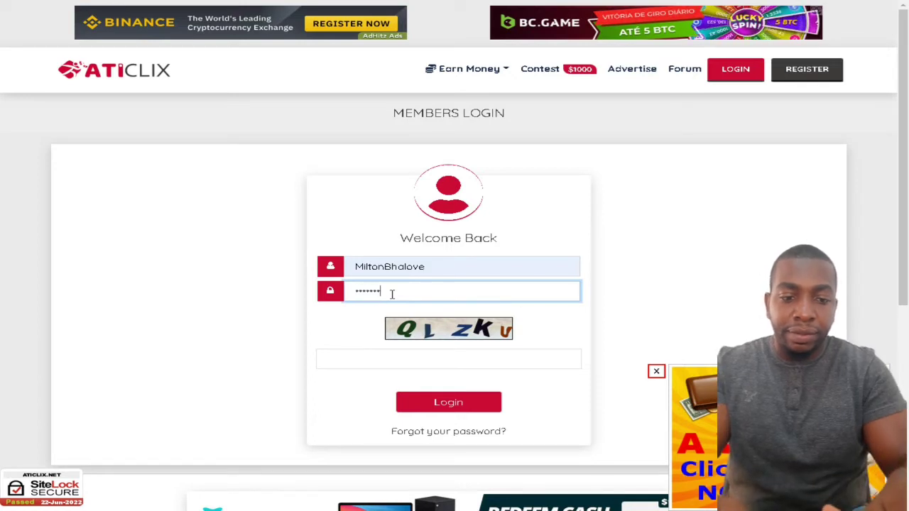
pyautogui.write('••••••')
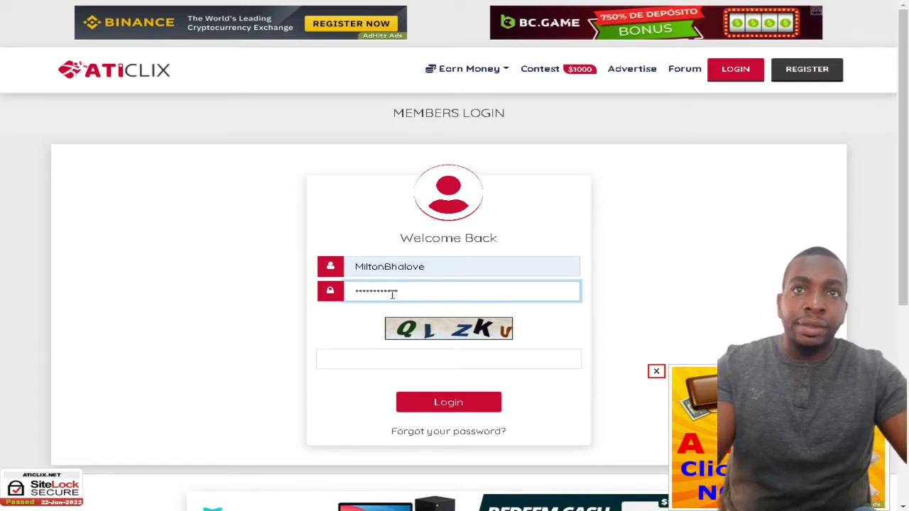
pyautogui.click(372, 358)
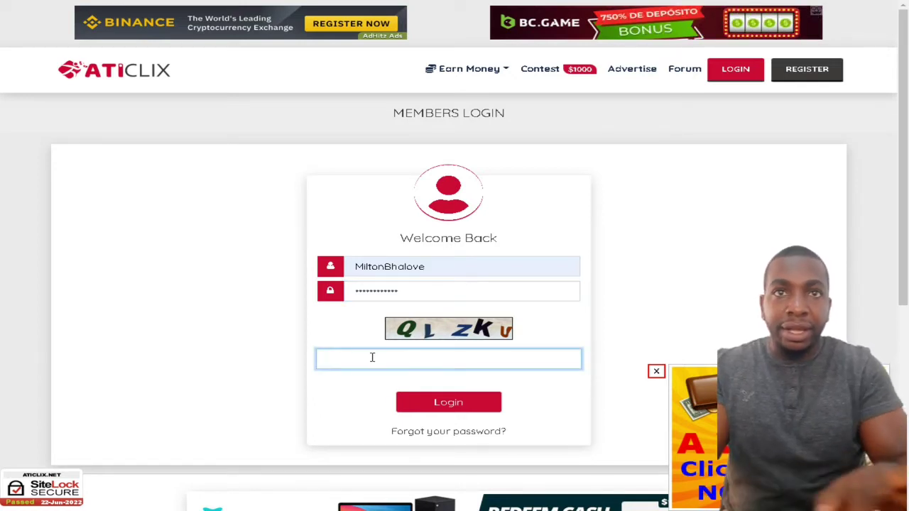
pyautogui.write('QLZKU')
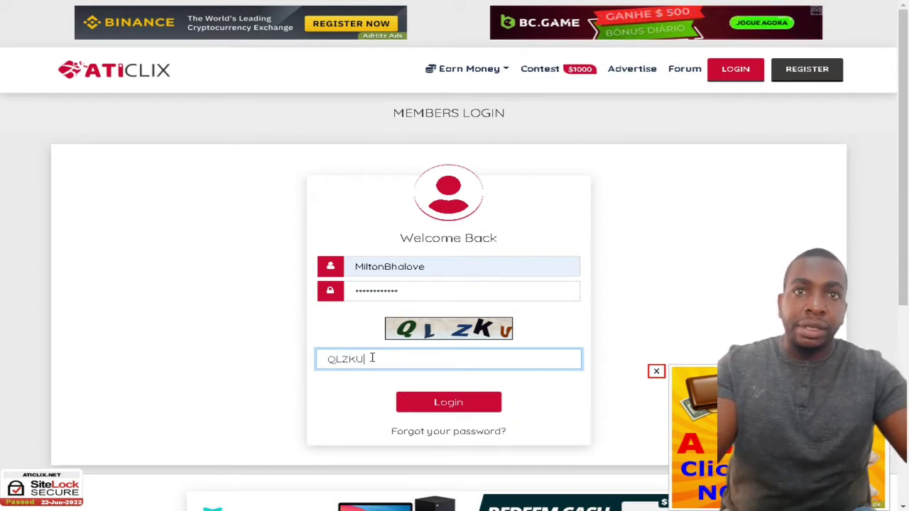
pyautogui.click(456, 409)
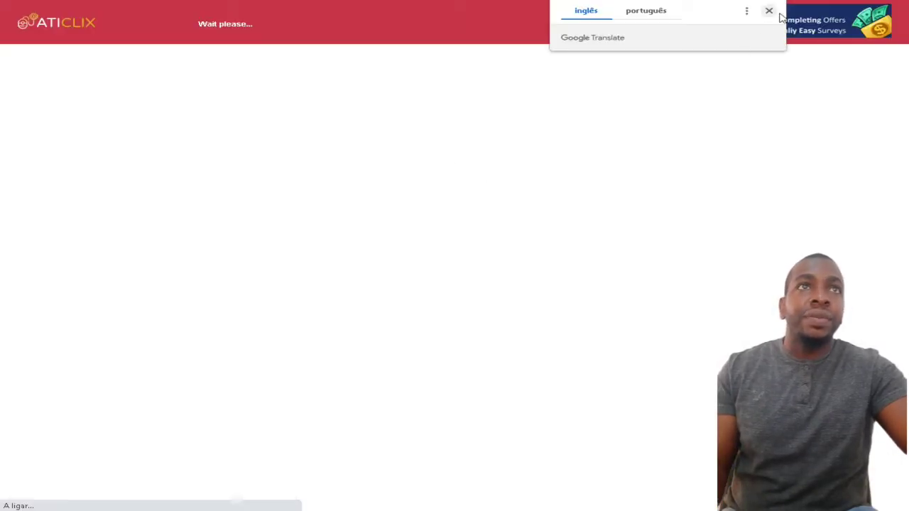
# Step: Dismiss the translation popup and scroll through the ATISURVEYS ad page
pyautogui.click(769, 10)
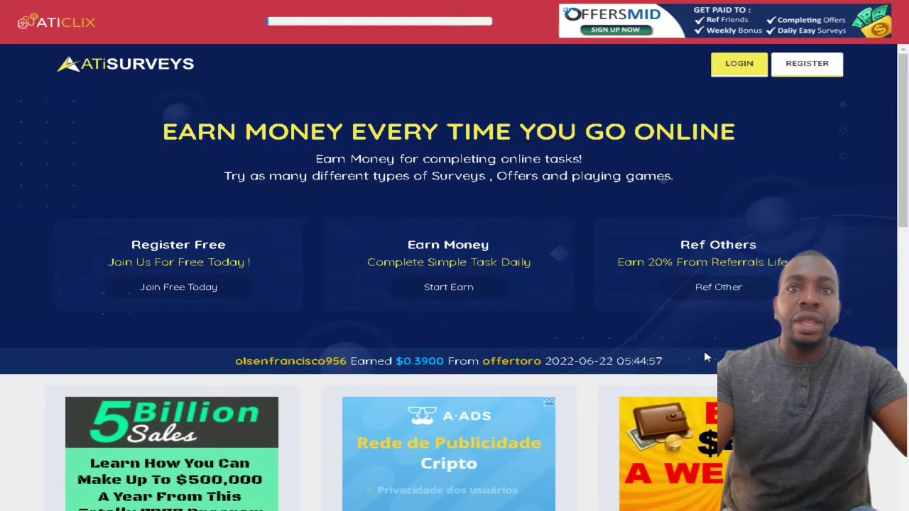
pyautogui.scroll(-5, 706, 357)
pyautogui.scroll(5, 706, 357)
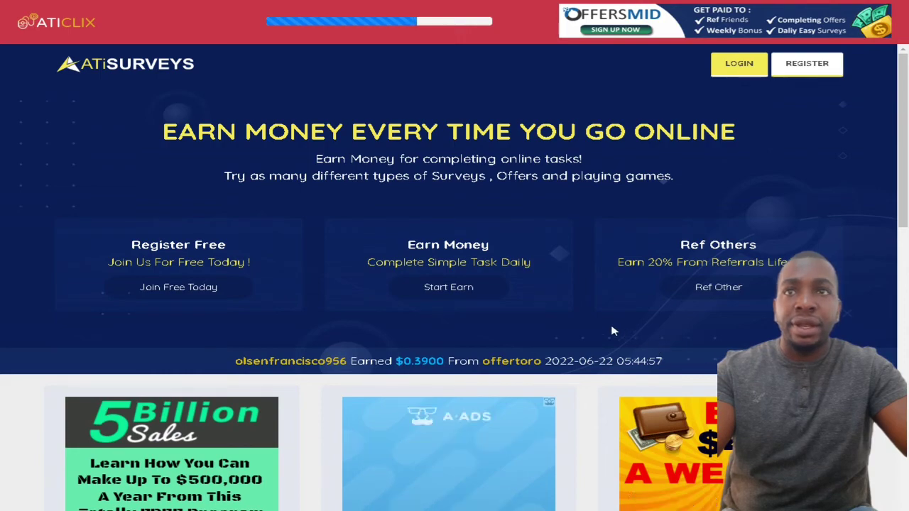
pyautogui.scroll(-10, 612, 331)
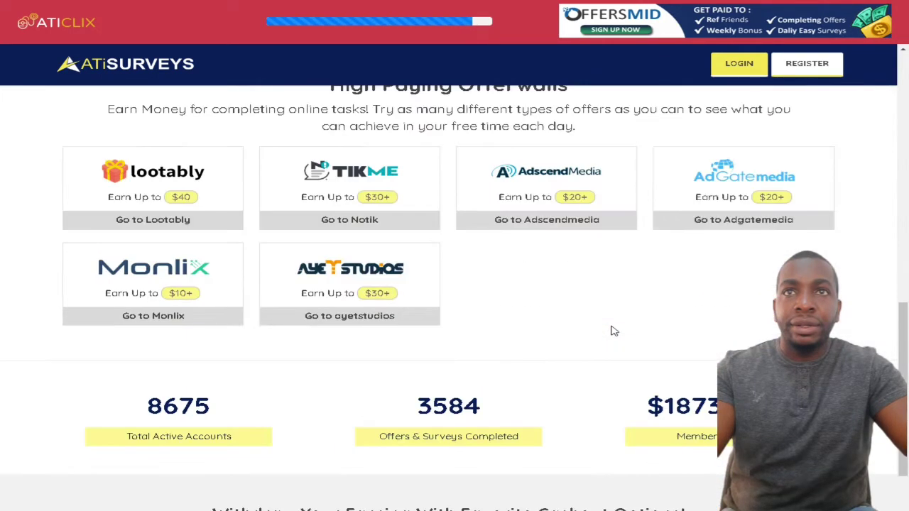
pyautogui.scroll(10, 614, 331)
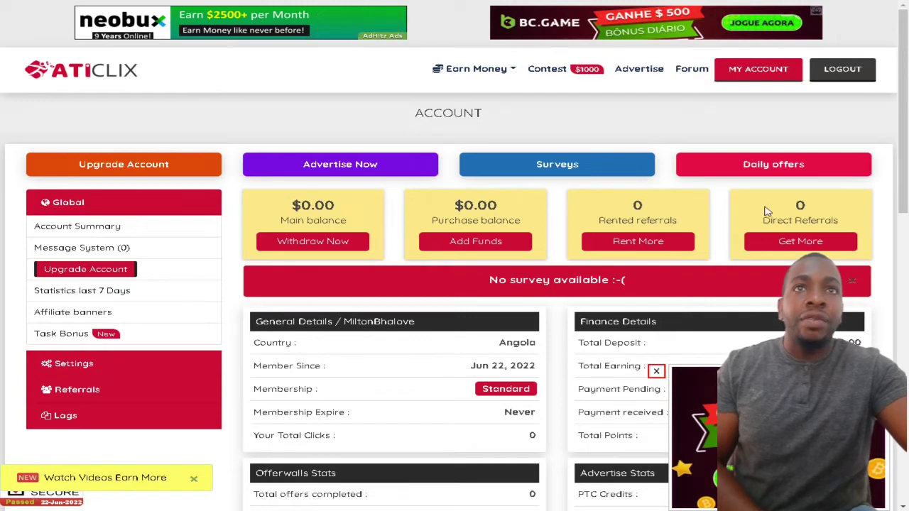
# Step: Translate the account page into Portuguese, close the Translate bar, and open 'Ganhar dinheiro'
pyautogui.rightClick(624, 120)
pyautogui.click(398, 250)
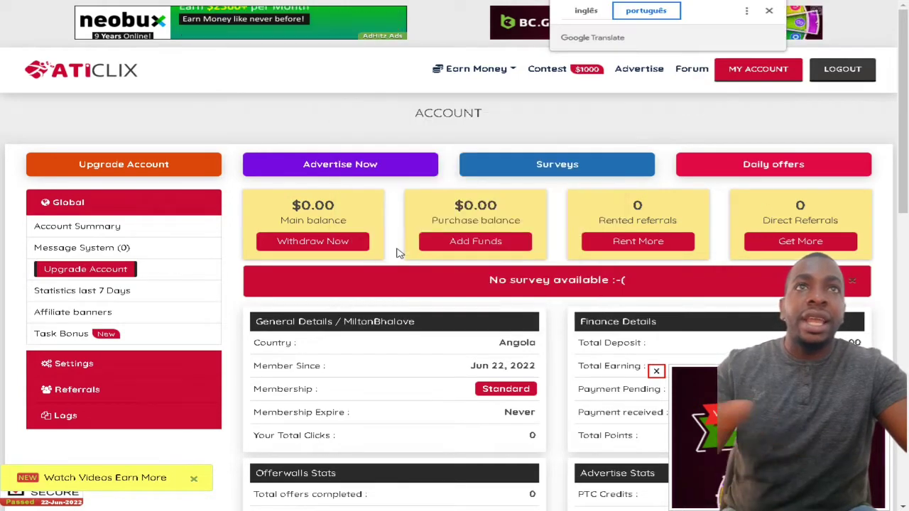
pyautogui.click(771, 12)
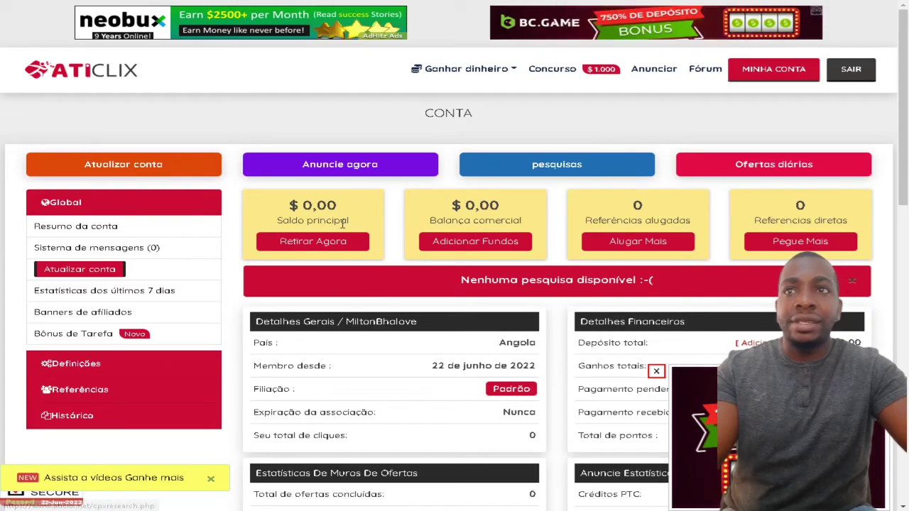
pyautogui.scroll(-5, 167, 254)
pyautogui.scroll(-3, 166, 252)
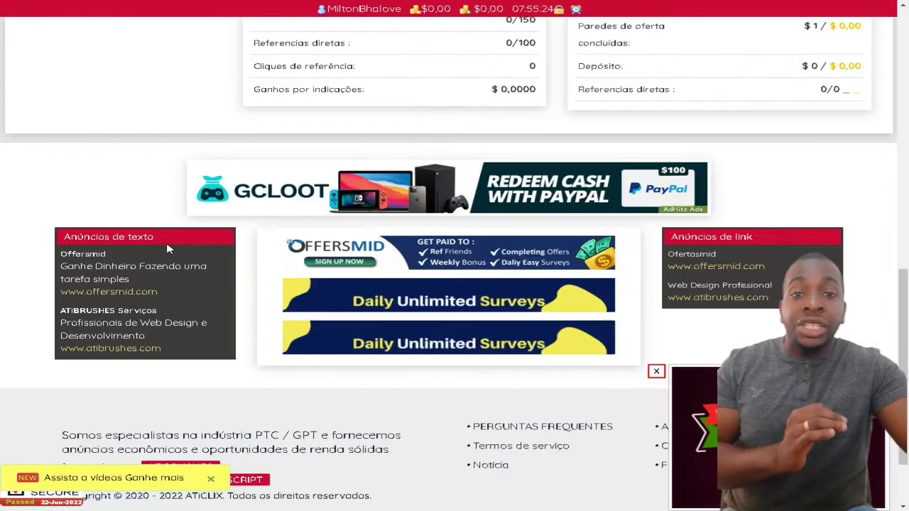
pyautogui.scroll(8, 197, 241)
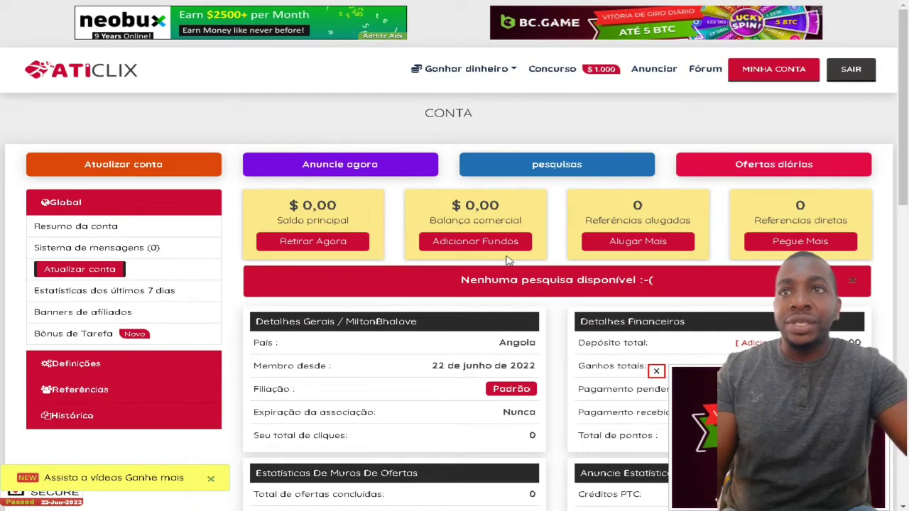
pyautogui.scroll(-3, 187, 300)
pyautogui.scroll(3, 192, 297)
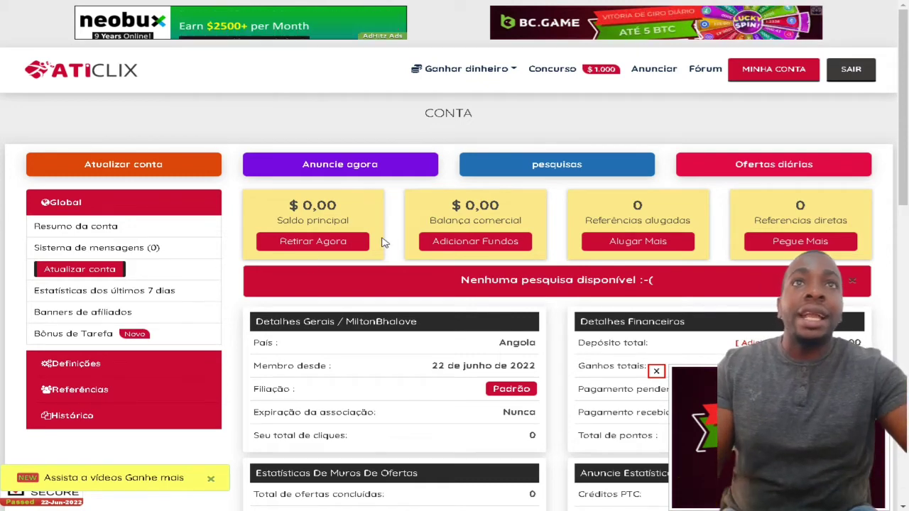
pyautogui.click(510, 71)
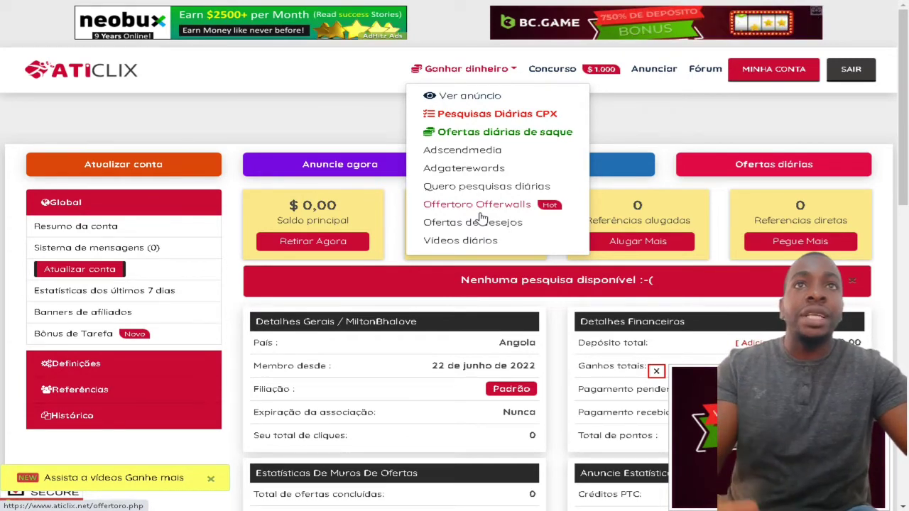
# Step: Open 'Ver anúncio' and solve its captcha with 'Dê-me acesso' to reach the daily ads
pyautogui.click(475, 104)
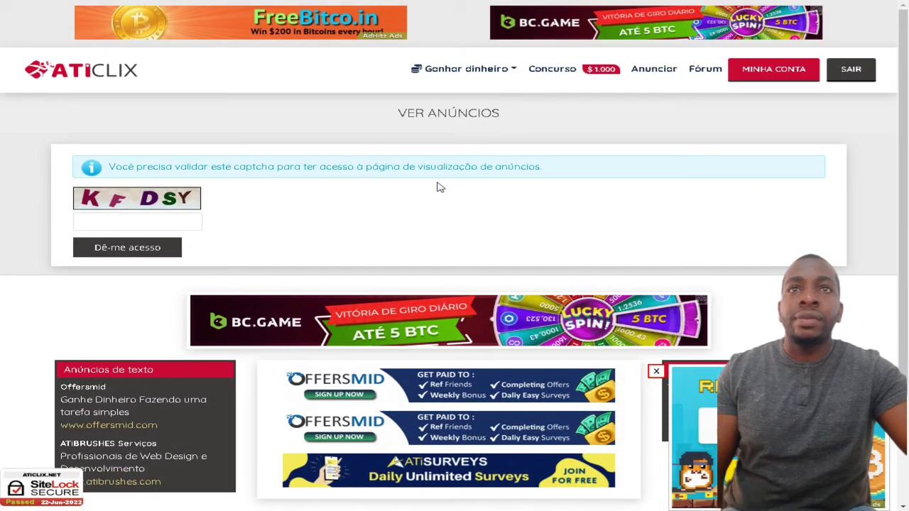
pyautogui.scroll(-1, 437, 187)
pyautogui.click(134, 166)
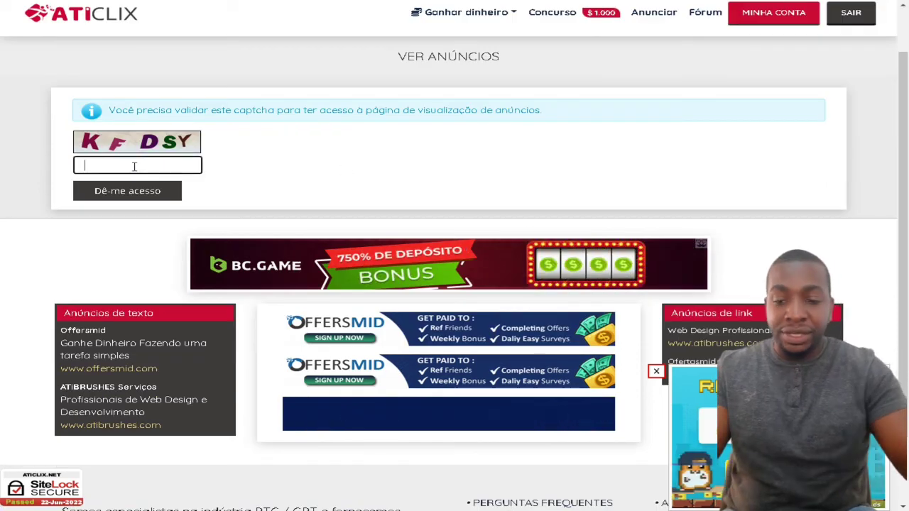
pyautogui.write('K')
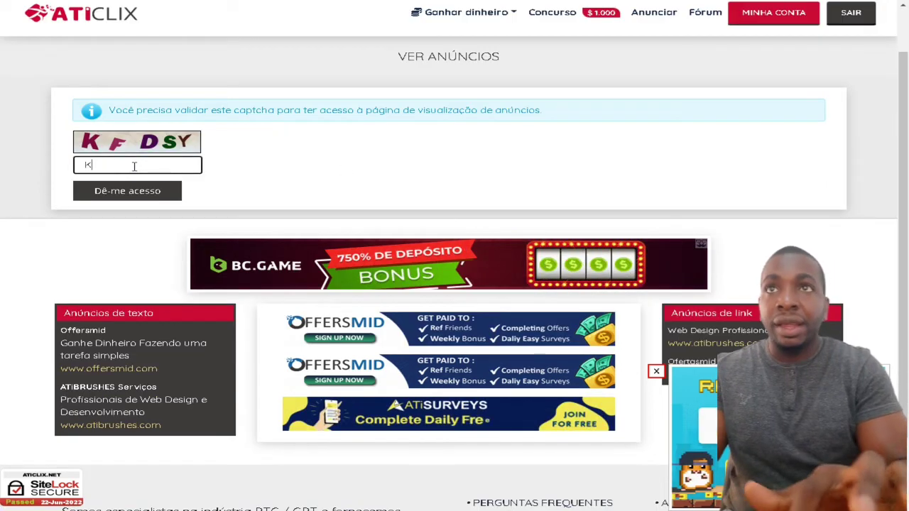
pyautogui.write('FDSY')
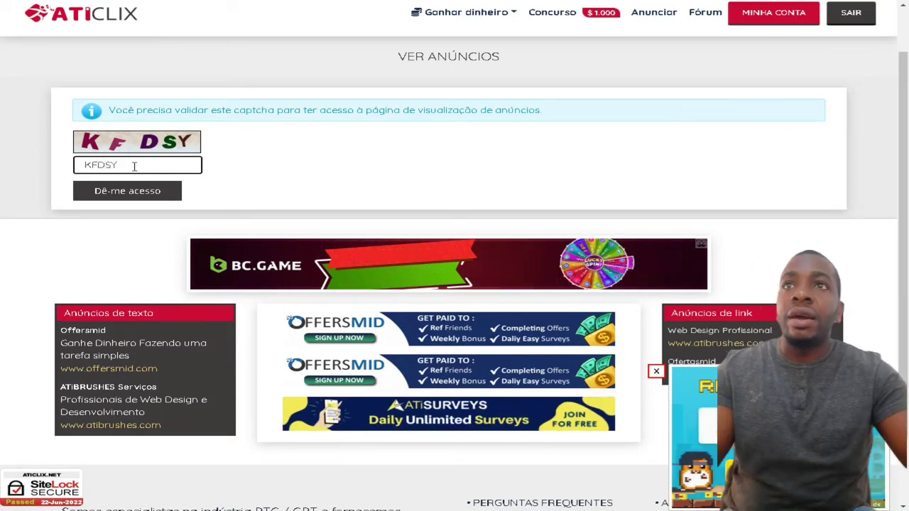
pyautogui.click(130, 195)
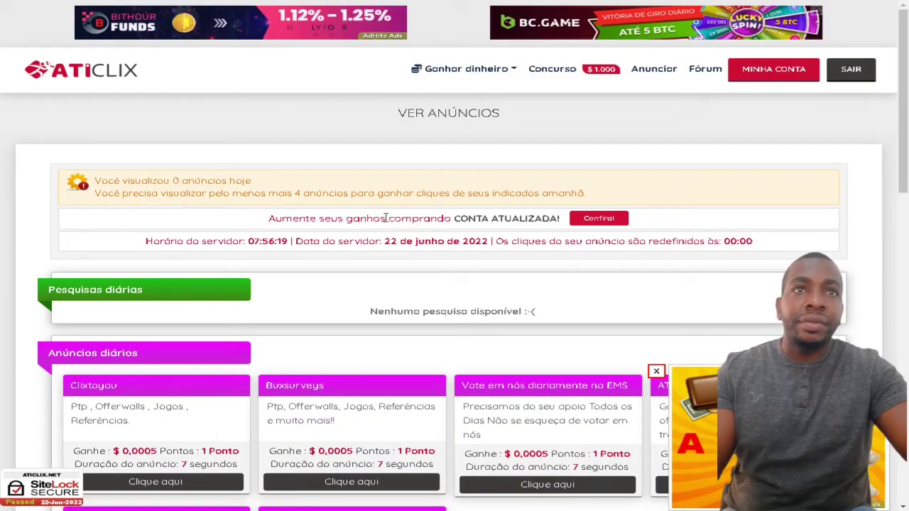
# Step: Scroll to Anúncios diários and open the $0,0005 Clixtoyou ad via 'Clique aqui'
pyautogui.scroll(-3, 530, 232)
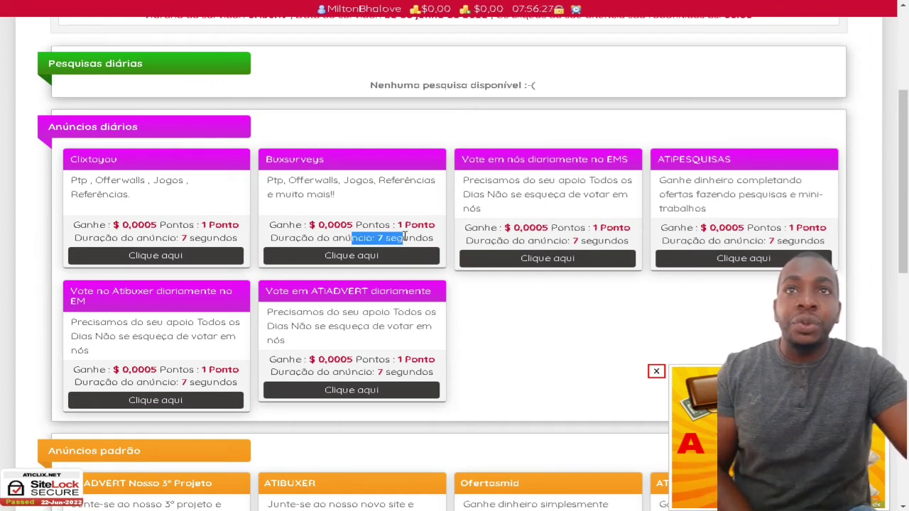
pyautogui.moveTo(342, 225); pyautogui.dragTo(356, 227)
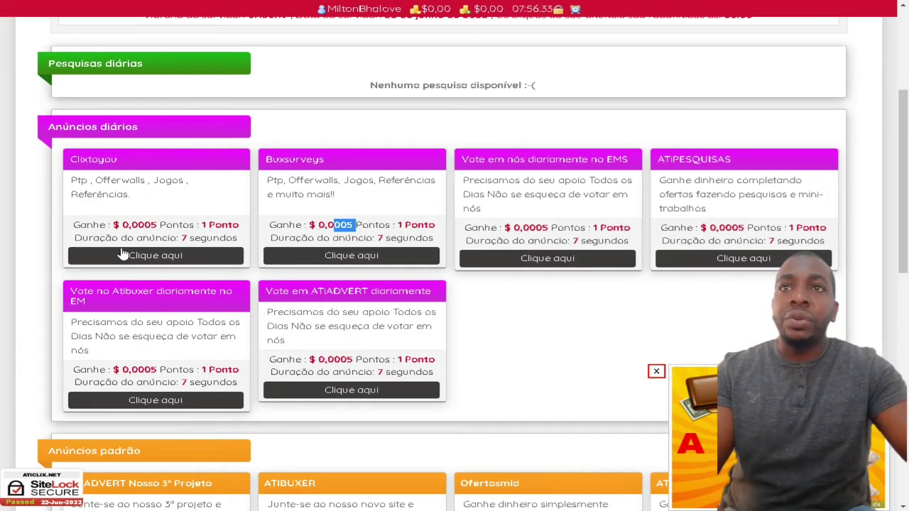
pyautogui.click(162, 257)
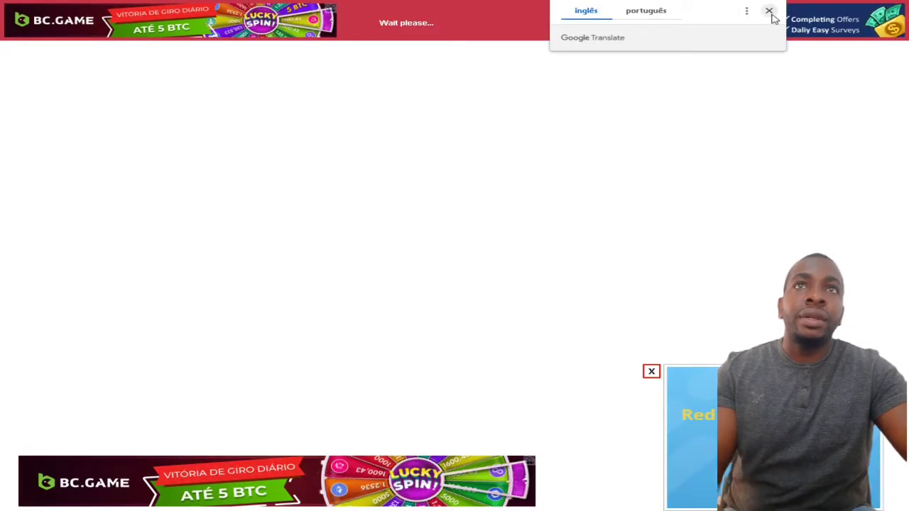
# Step: Translate the Clixtoyou ad page, pick the upside-down picture, and close the credited ad
pyautogui.click(770, 12)
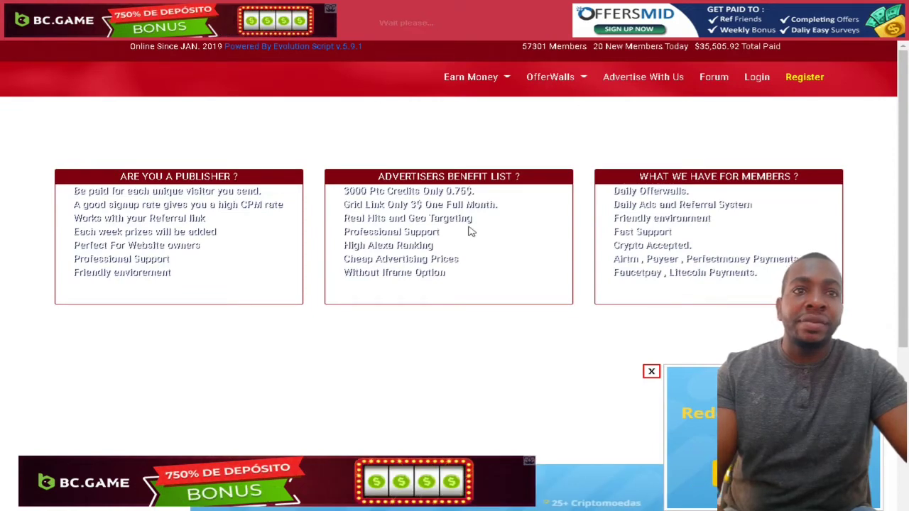
pyautogui.scroll(-3, 526, 310)
pyautogui.scroll(3, 554, 311)
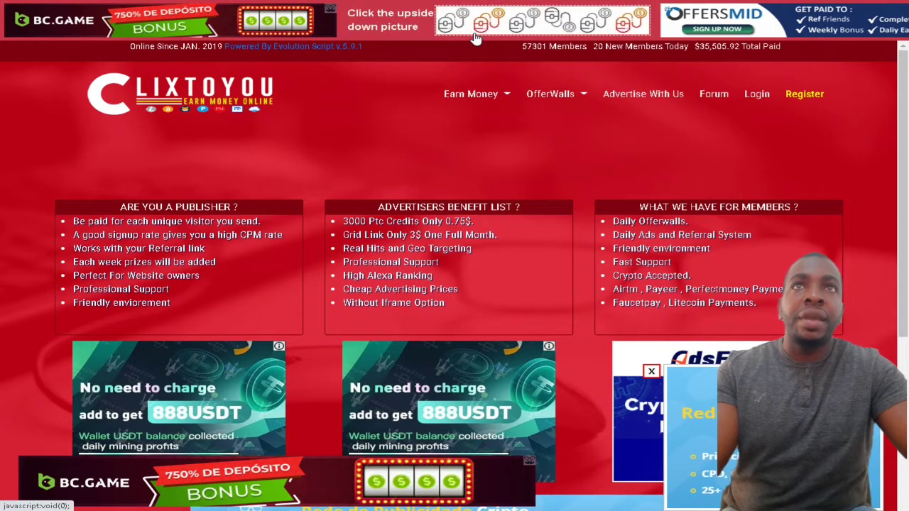
pyautogui.rightClick(398, 39)
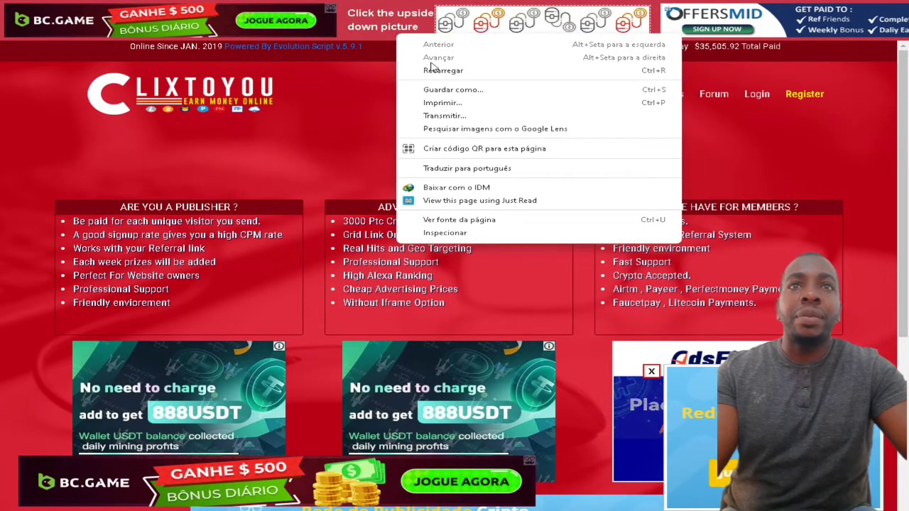
pyautogui.click(447, 168)
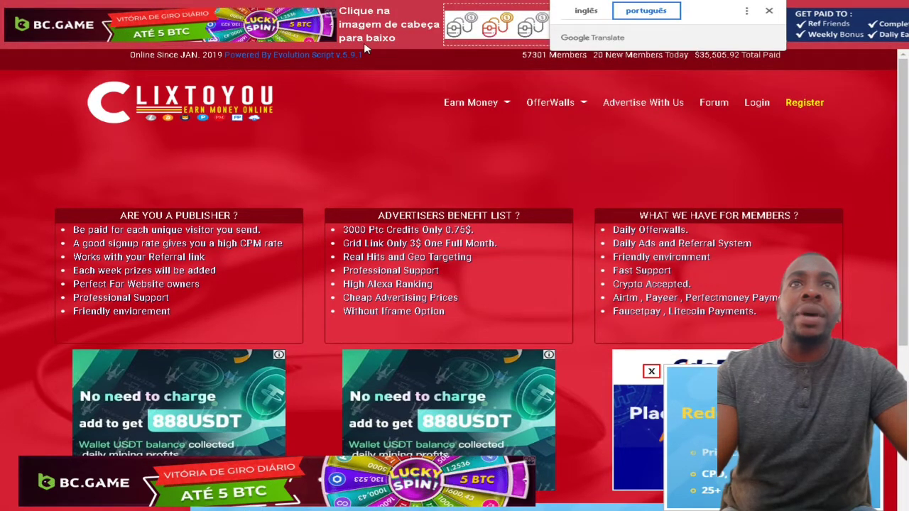
pyautogui.click(768, 10)
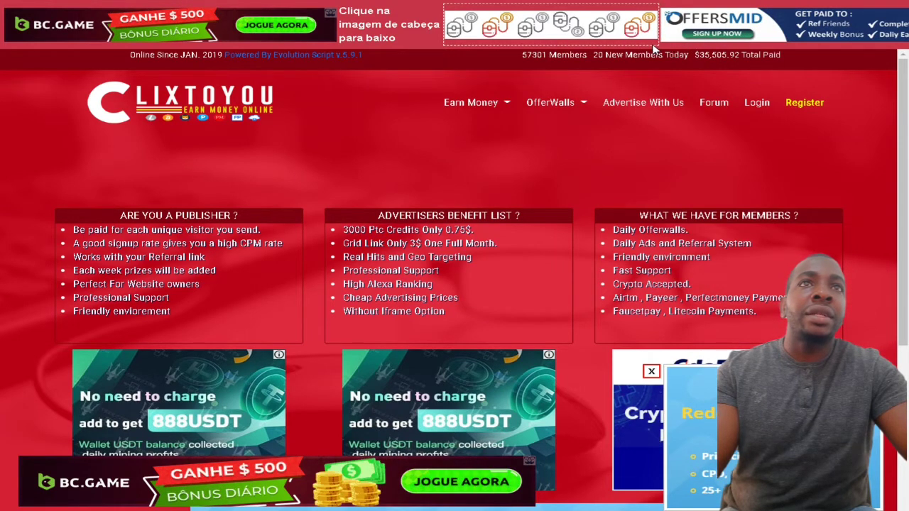
pyautogui.click(577, 32)
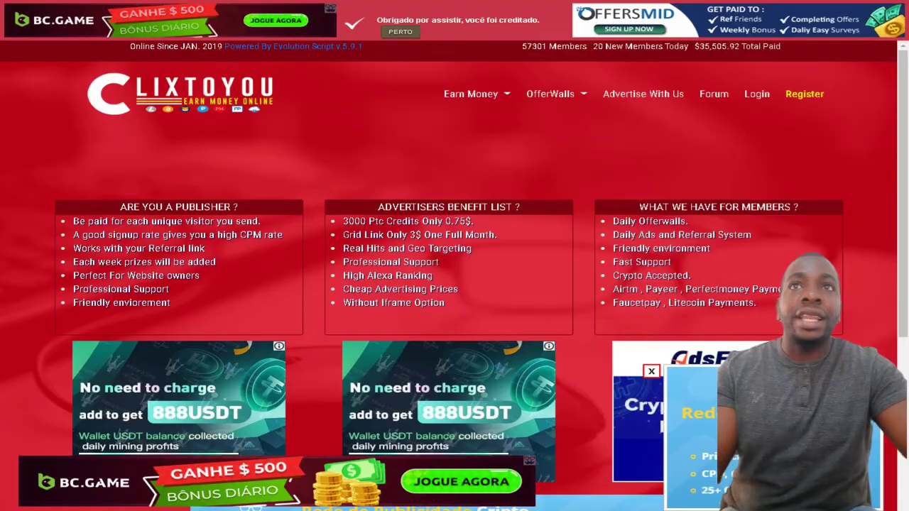
pyautogui.click(402, 32)
pyautogui.scroll(3, 240, 190)
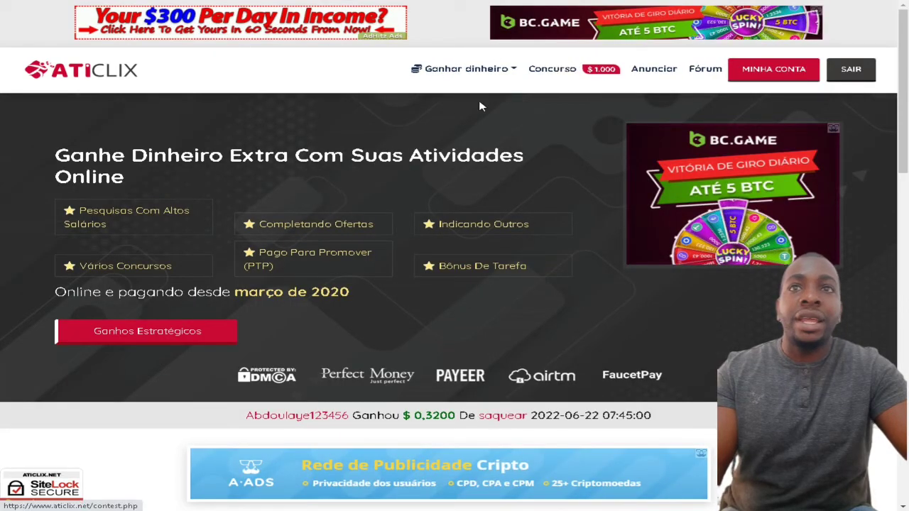
# Step: Return to MINHA CONTA and highlight the $0,0005 Saldo principal, with 1 click recorded
pyautogui.scroll(-6, 418, 158)
pyautogui.scroll(5, 419, 160)
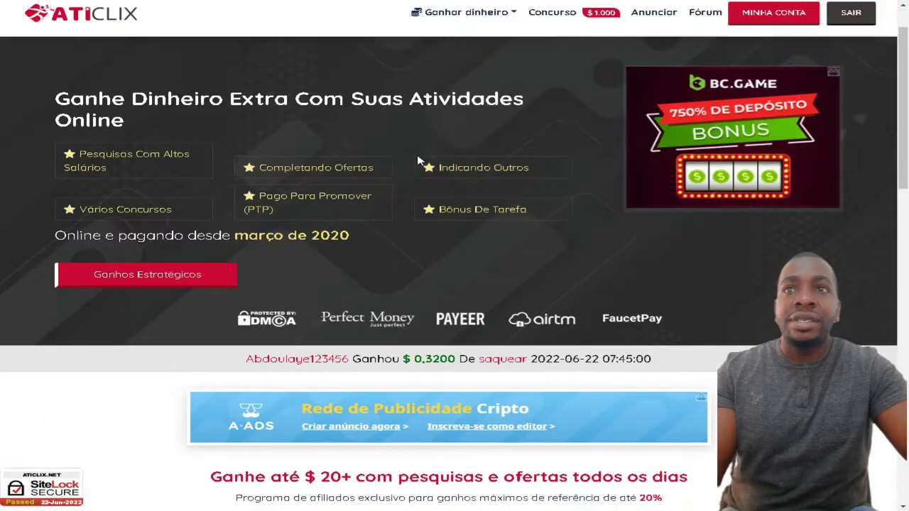
pyautogui.scroll(1, 418, 160)
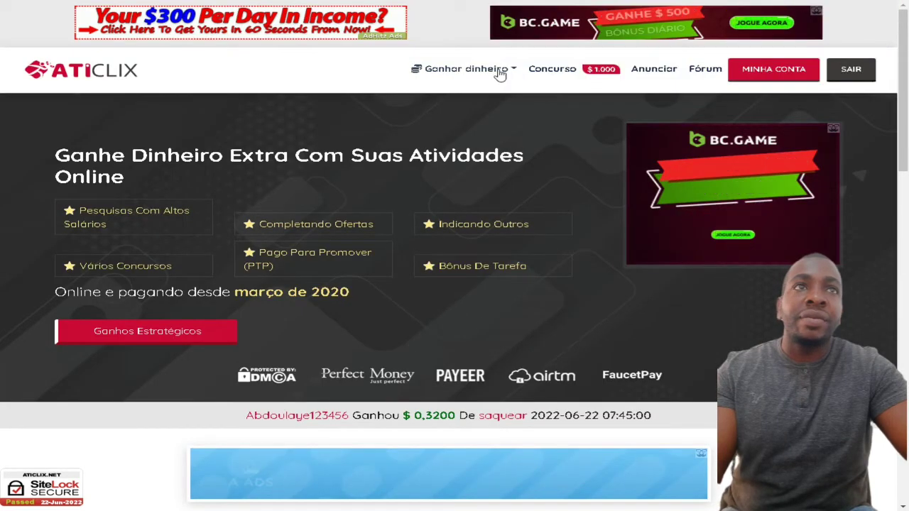
pyautogui.click(773, 69)
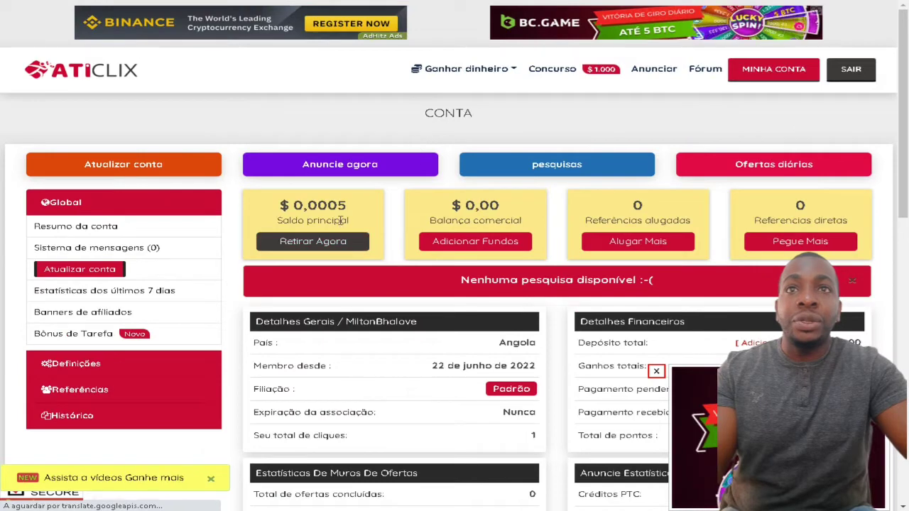
pyautogui.moveTo(329, 205); pyautogui.dragTo(347, 206)
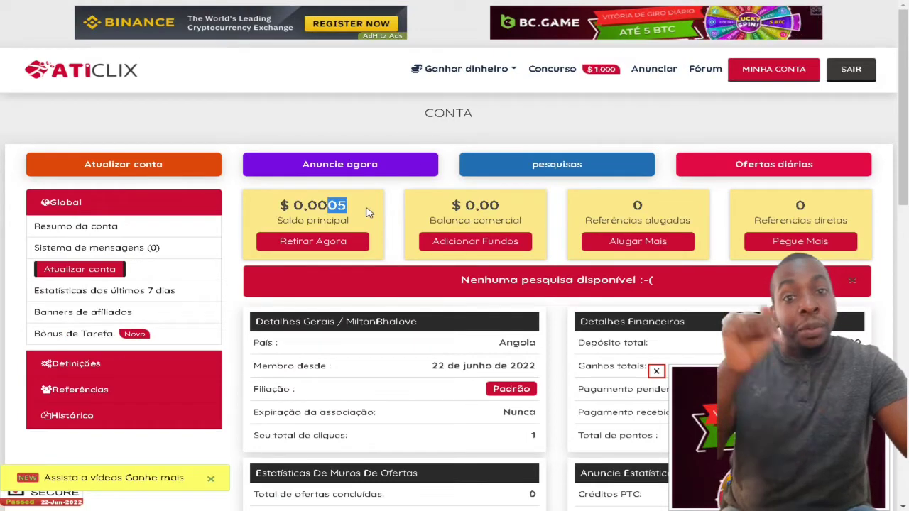